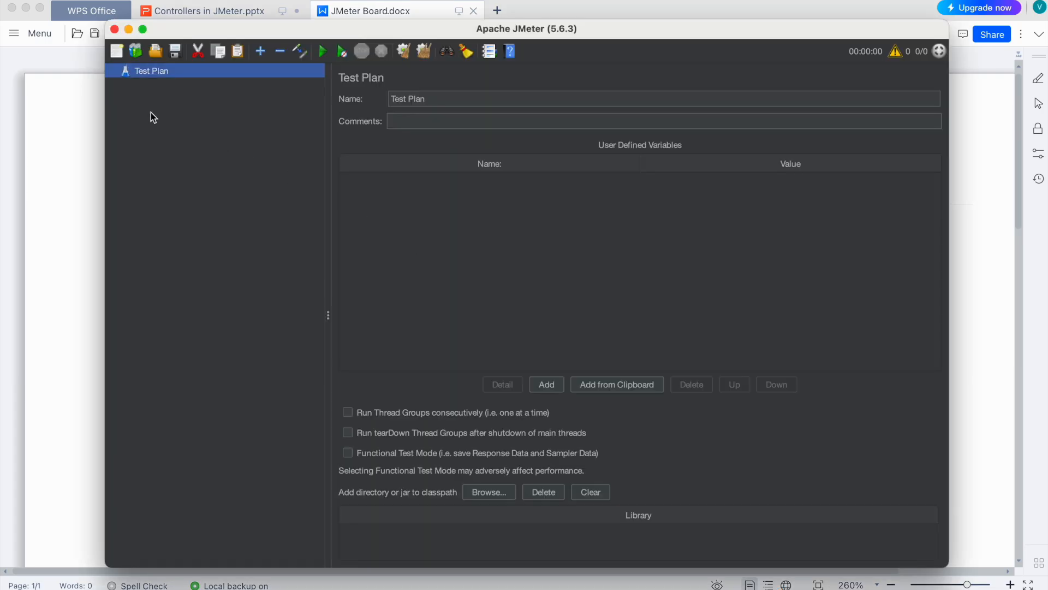
Add a Thread Group to the Test Plan
right_click(152, 70)
mouse_move(188, 79)
mouse_move(349, 79)
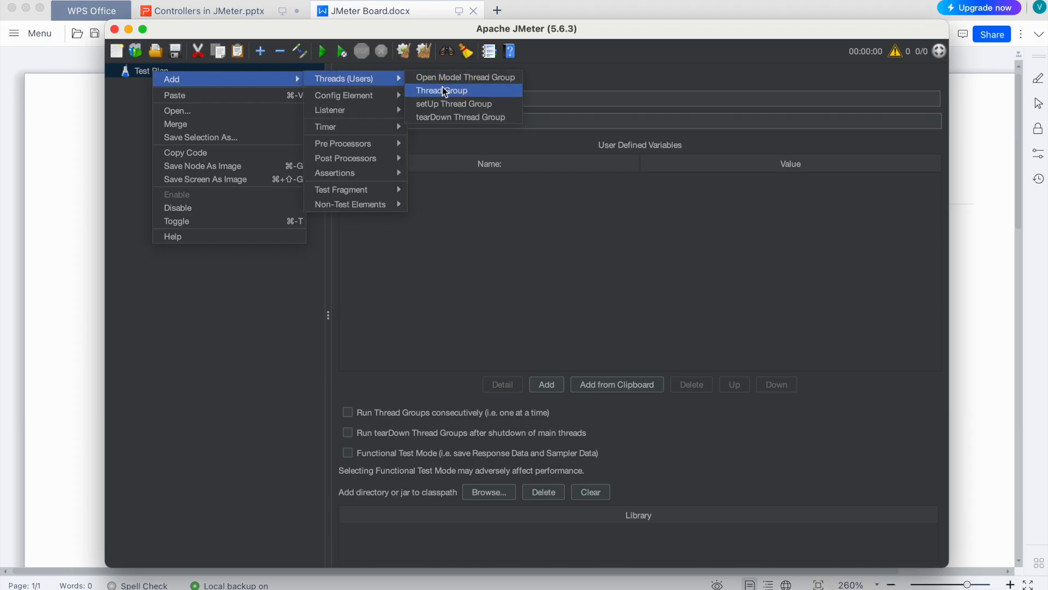
left_click(442, 89)
Add a Transaction Controller logic controller under the Thread Group
right_click(170, 86)
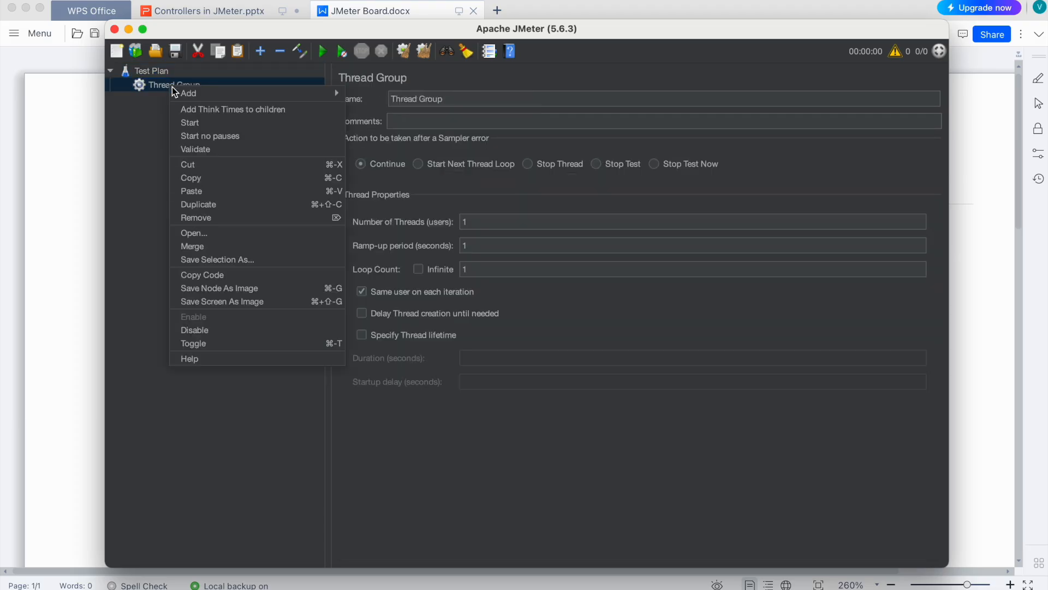
mouse_move(199, 91)
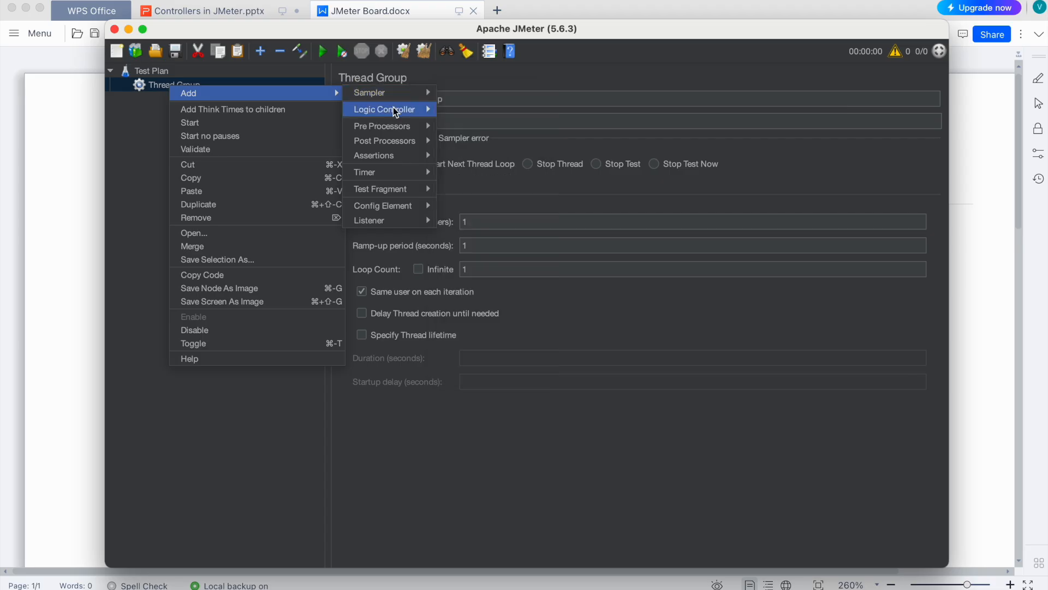
mouse_move(394, 108)
left_click(490, 119)
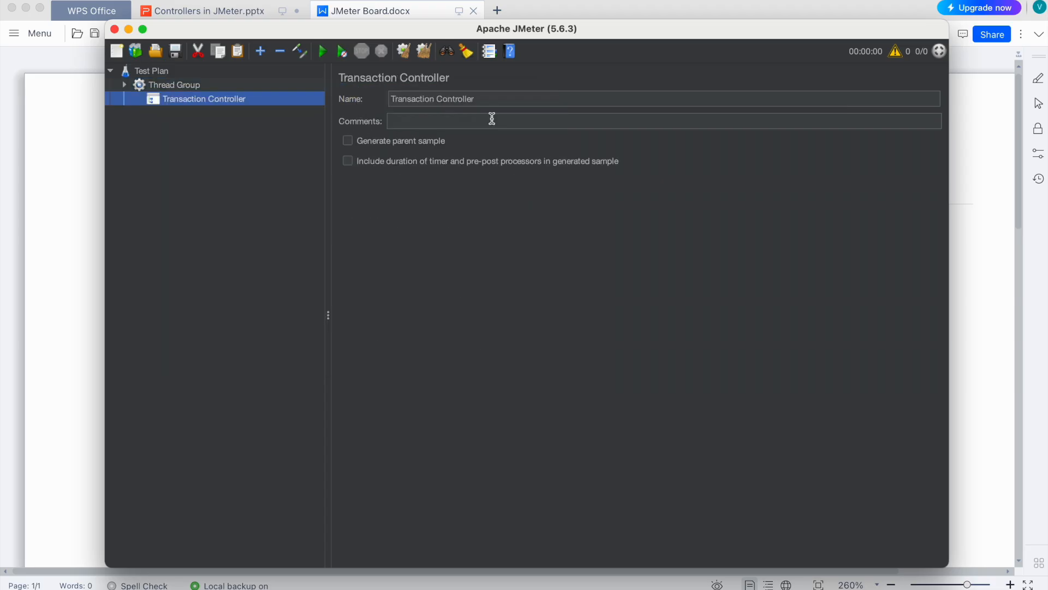
Add an HTTP Request sampler under the Transaction Controller and name it HTTP Request1
right_click(202, 103)
mouse_move(234, 111)
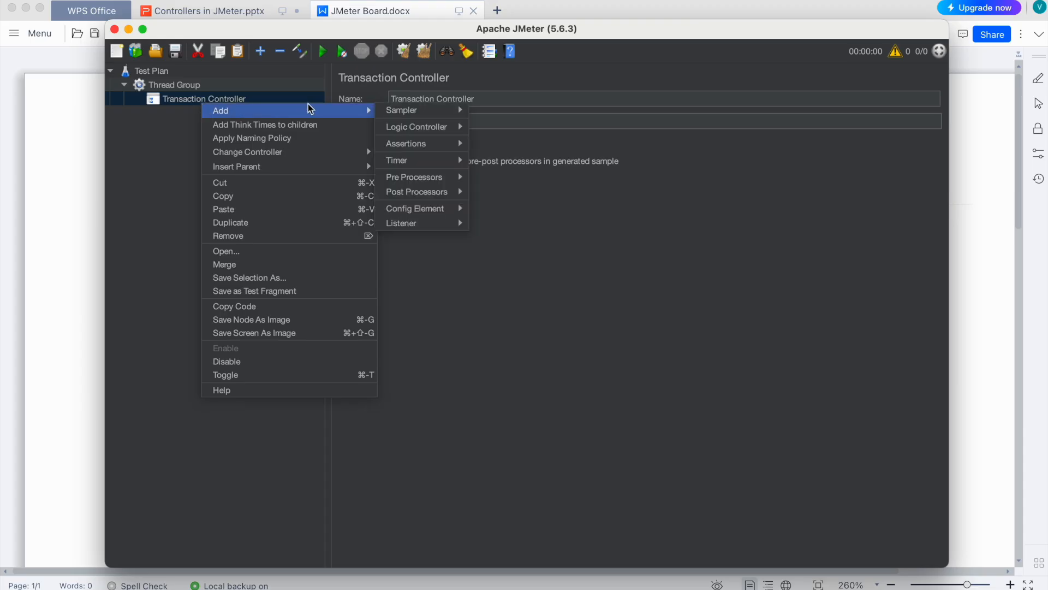
mouse_move(425, 110)
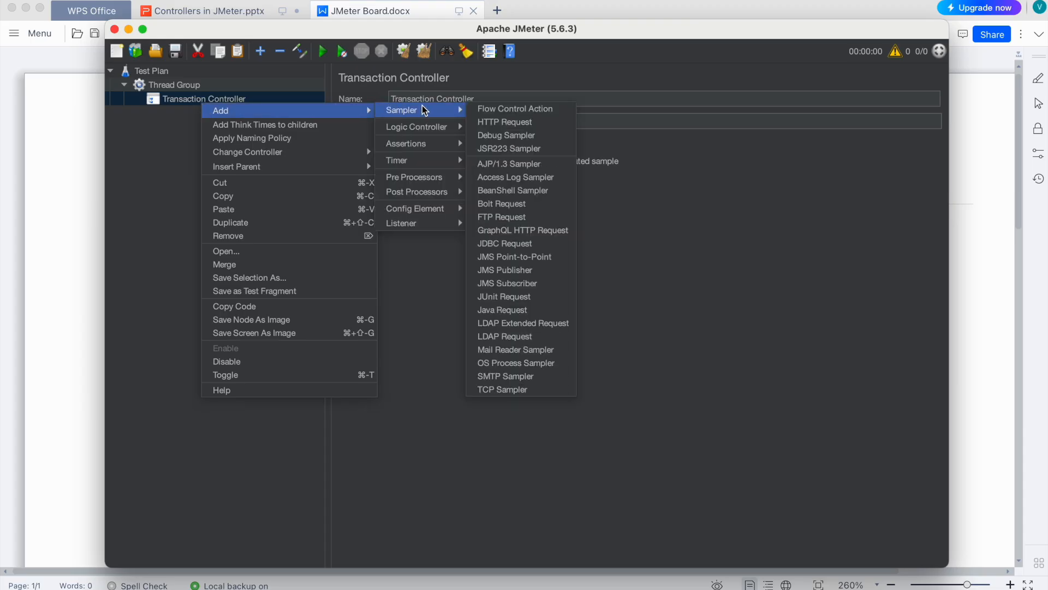
left_click(508, 122)
left_click(469, 99)
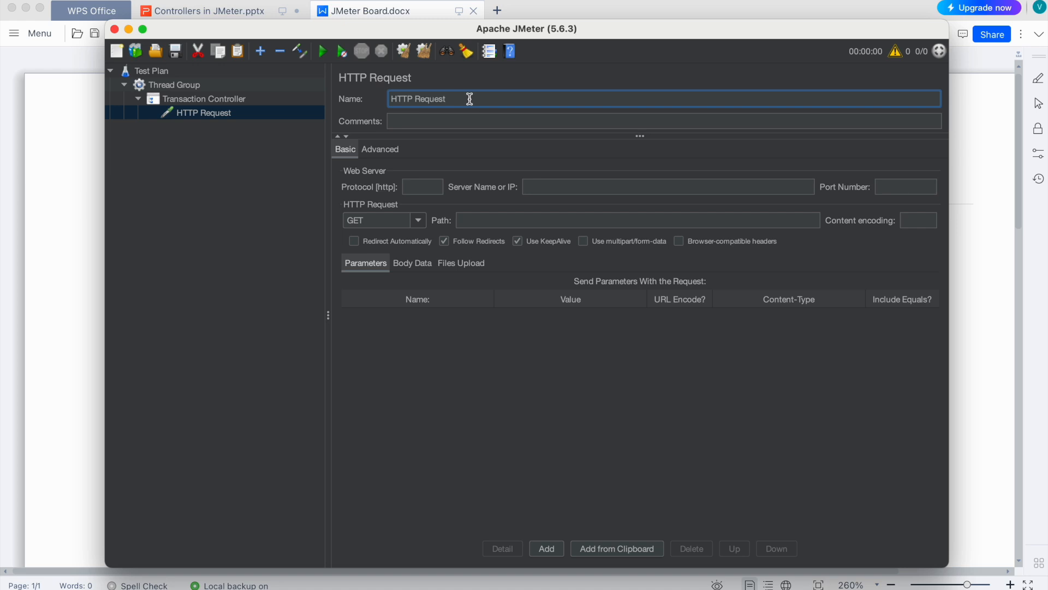
type("1")
Make two copies of HTTP Request1 inside the Transaction Controller
left_click(212, 115)
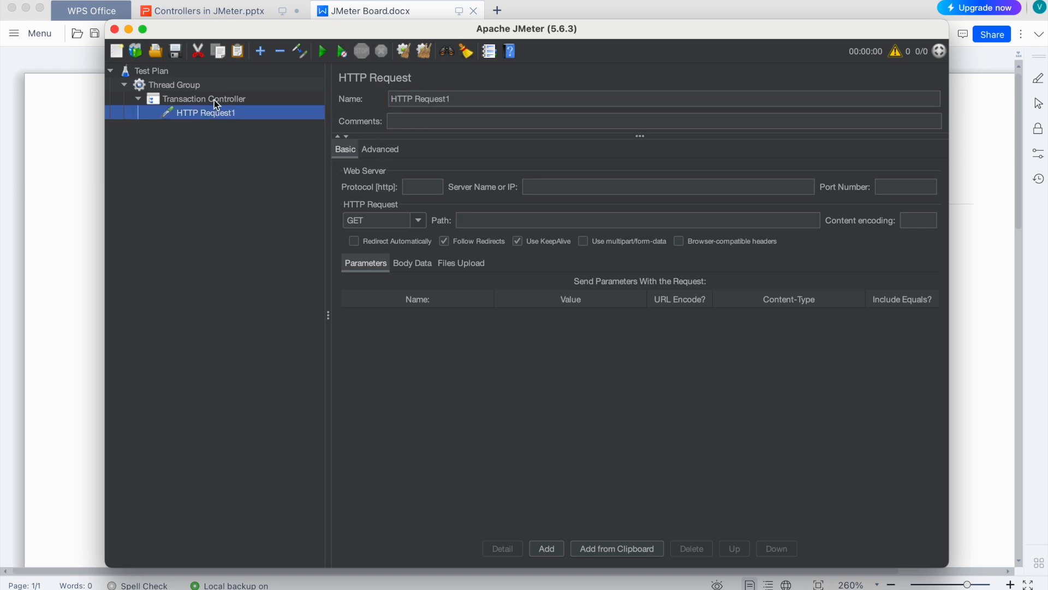
key("ctrl+shift+c")
left_click(214, 100)
key("ctrl+v")
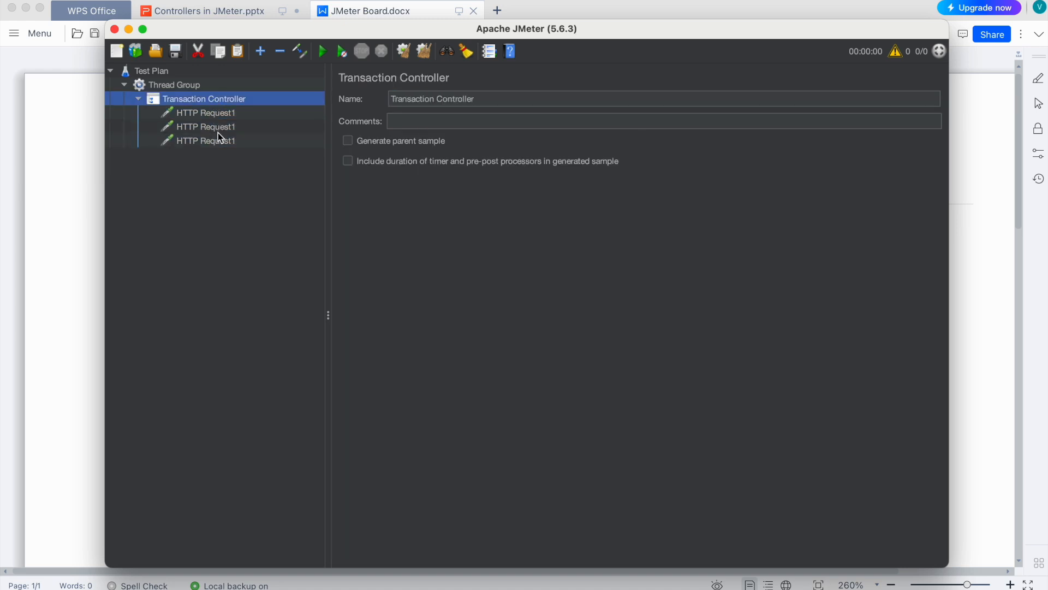
Rename the first HTTP request to "HTTP Request1 - Open Login Page"
left_click(227, 114)
left_click(504, 98)
type("- Ope")
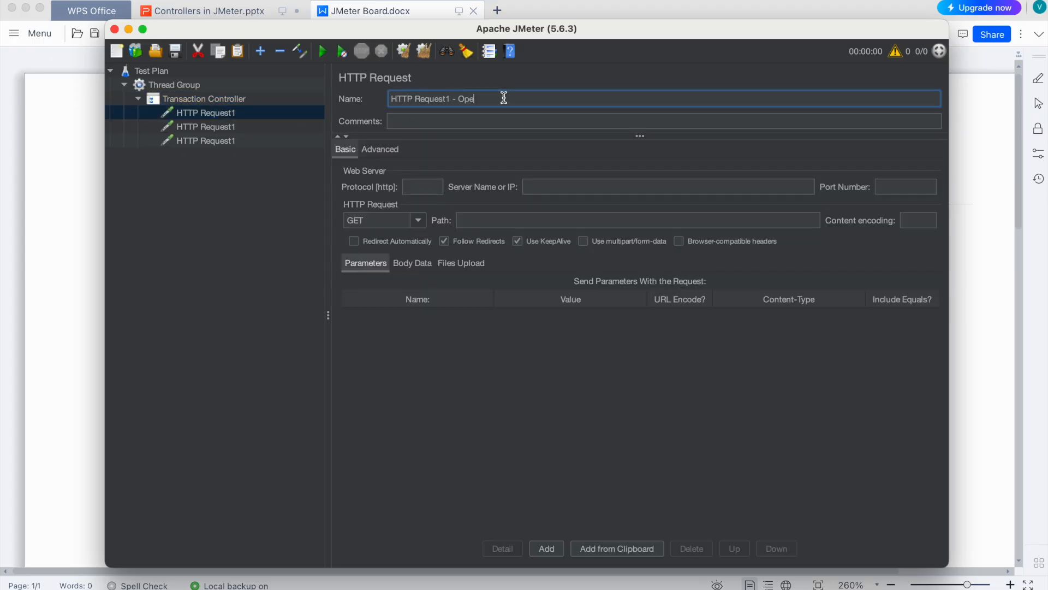
type("n Login")
type(" Page")
Rename the second HTTP request to "HTTP Request2 - Enter Login credentails"
left_click(220, 128)
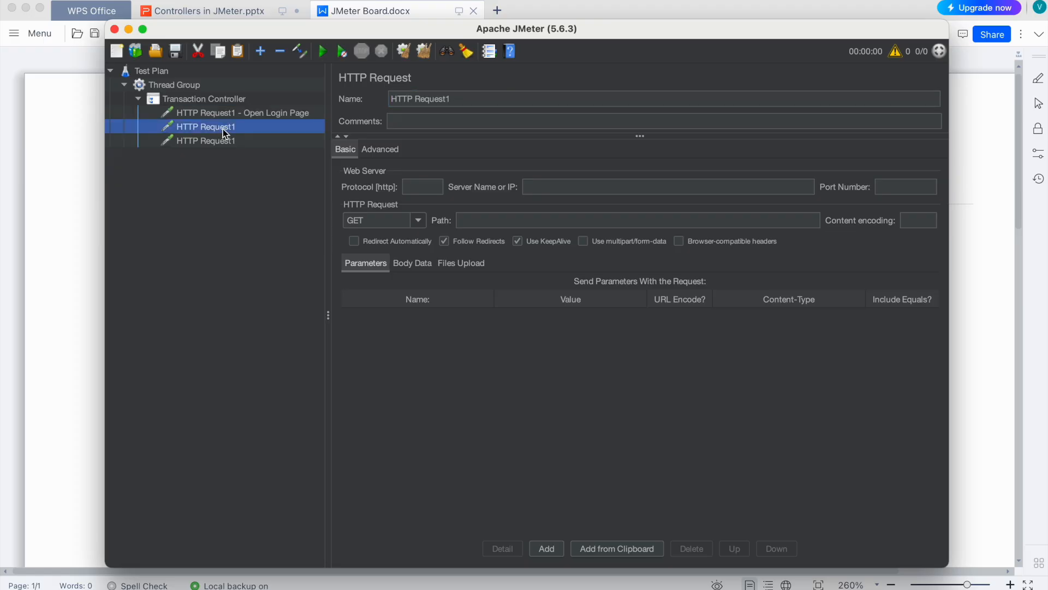
left_click(471, 94)
key("BackSpace")
type("2 ")
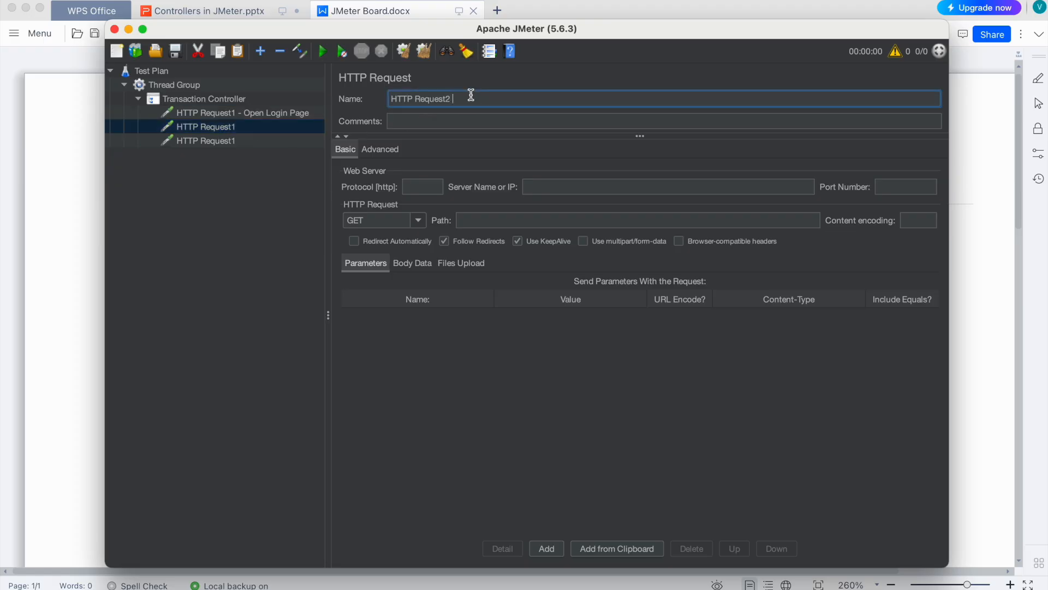
type("- Enter Login credentalils")
Rename the third HTTP request to "HTTP Request3-Click on Login button"
left_click(231, 142)
left_click(474, 99)
type("Request3-Click on Login")
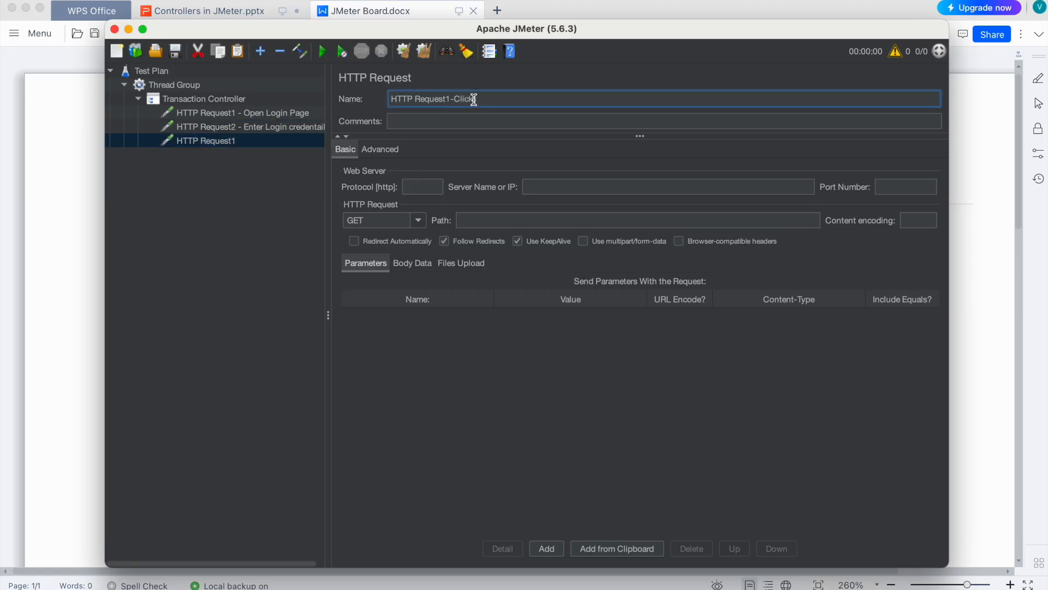
type(" button")
Rename the Transaction Controller to "Transaction Controller - Login"
left_click(242, 113)
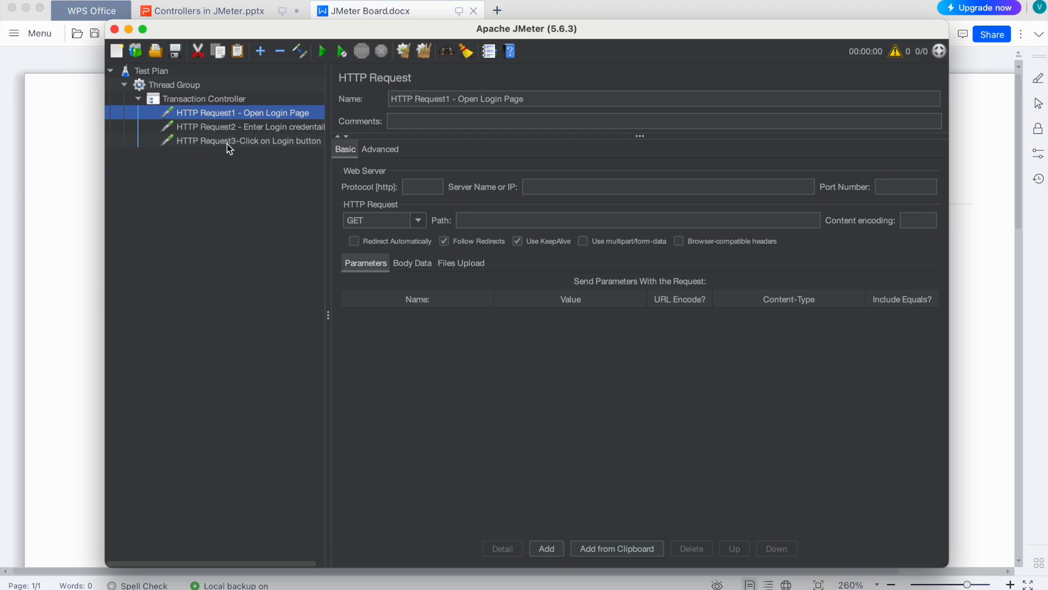
left_click(215, 100)
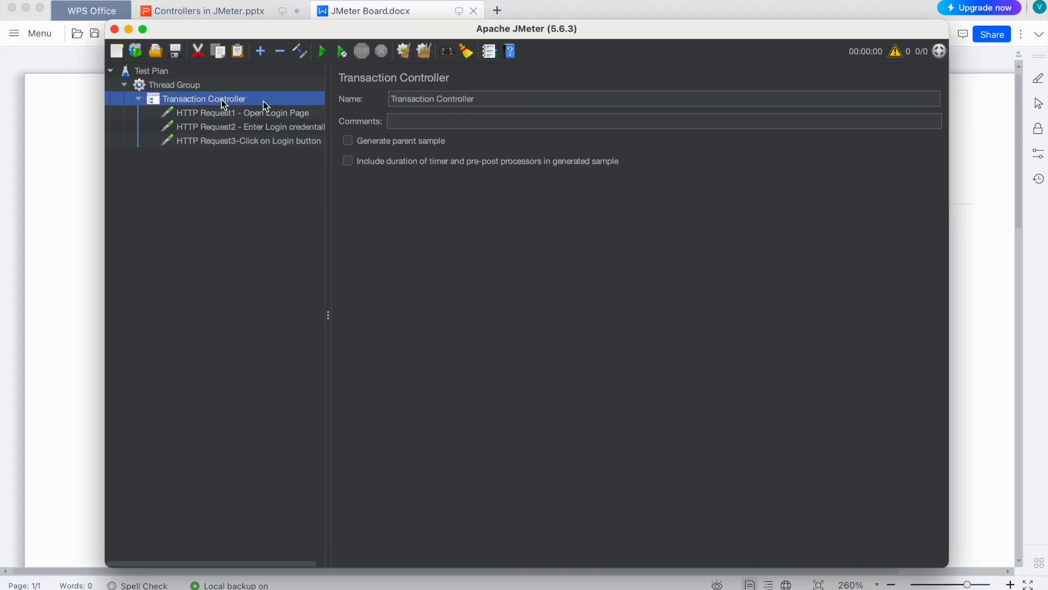
left_click(489, 99)
type("- Login")
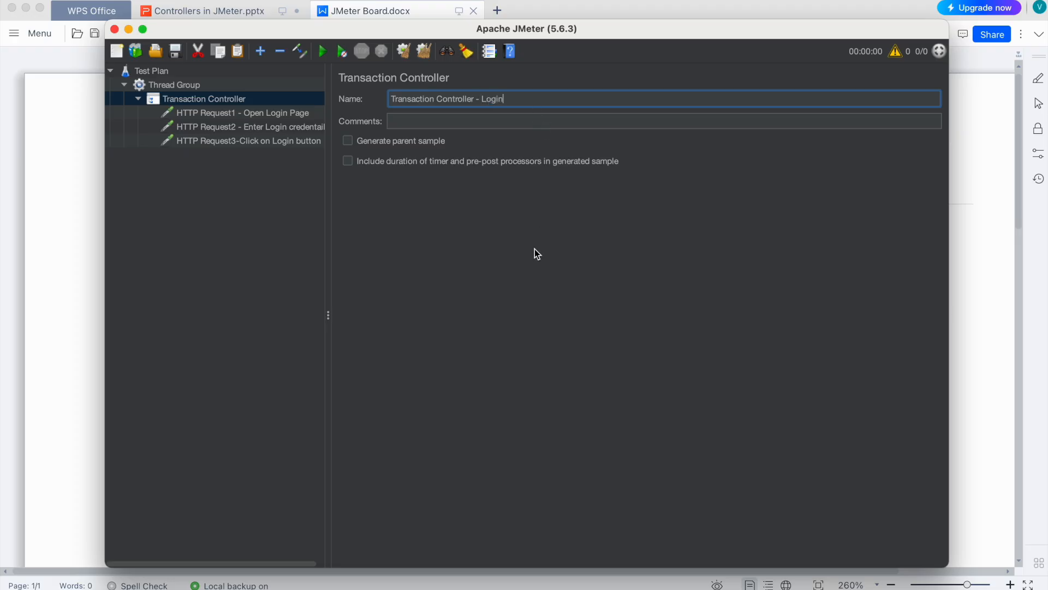
left_click(207, 116)
left_click(211, 129)
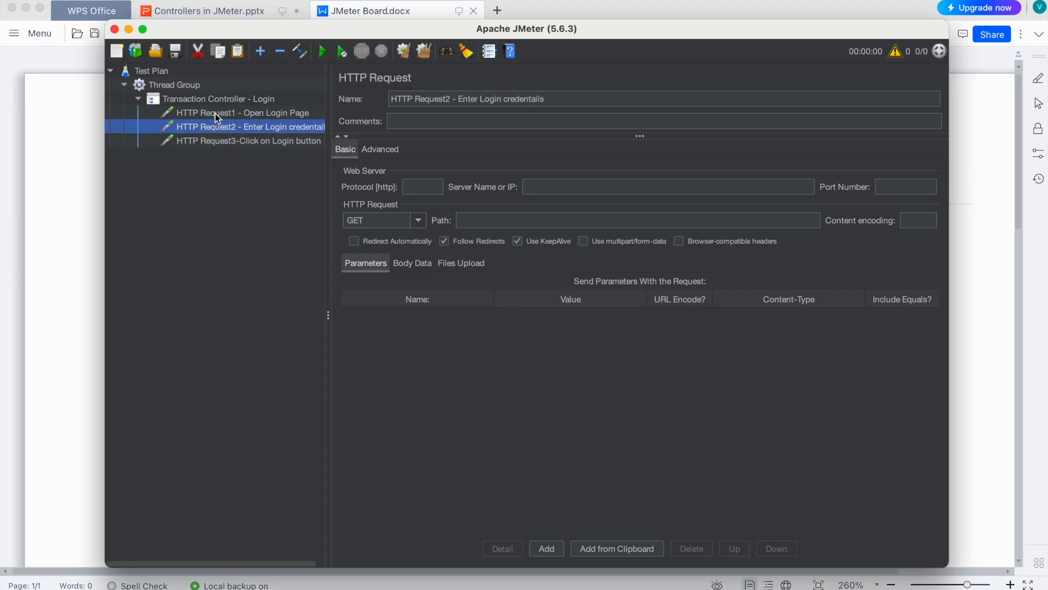
left_click(216, 113)
left_click(215, 124)
left_click(214, 137)
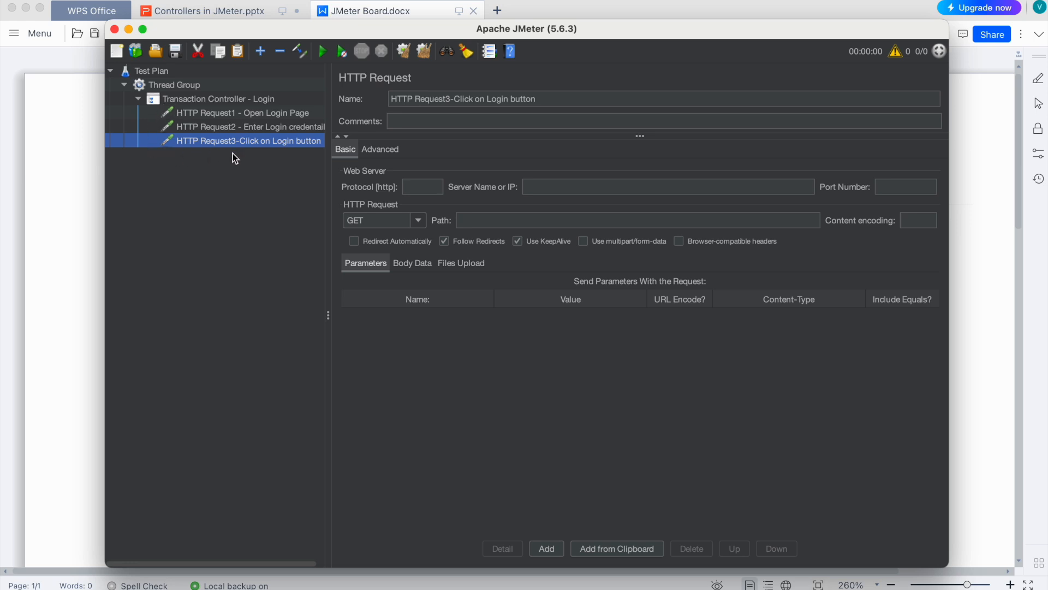
left_click(178, 99)
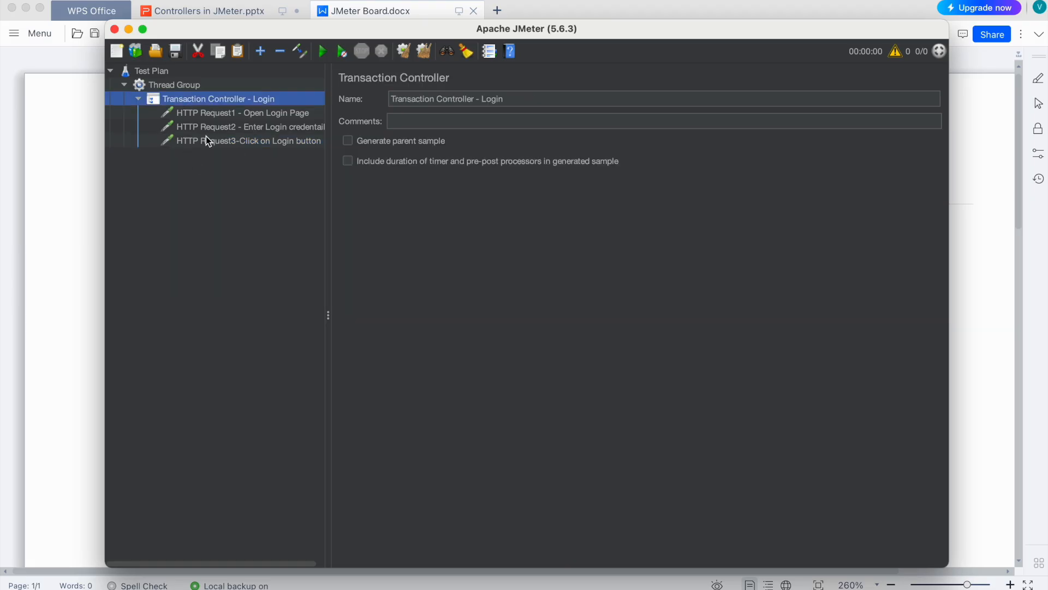
Add an Aggregate Report listener to the Thread Group
left_click(163, 84)
right_click(163, 84)
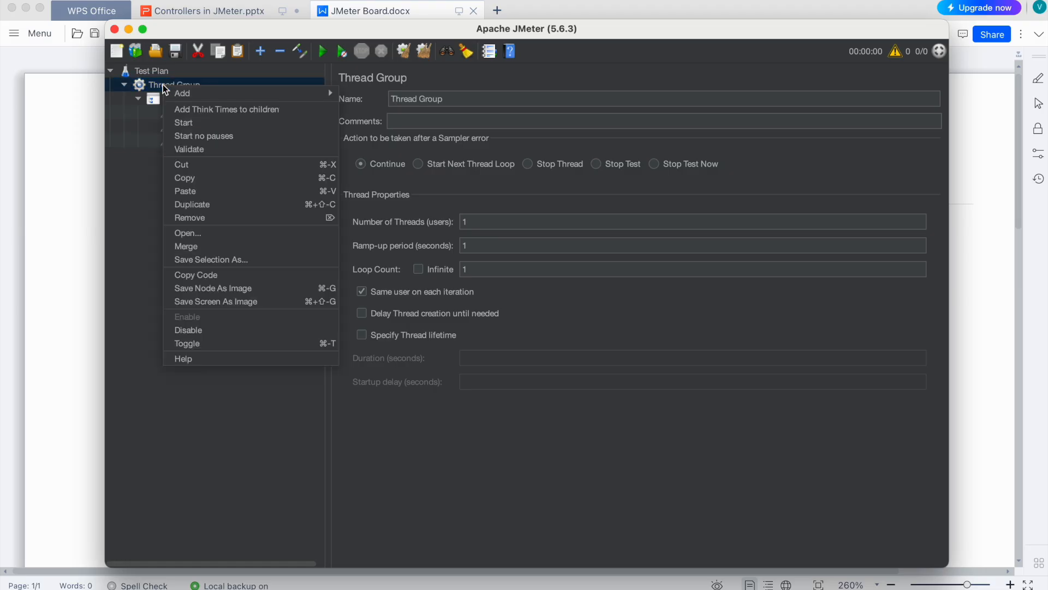
mouse_move(263, 94)
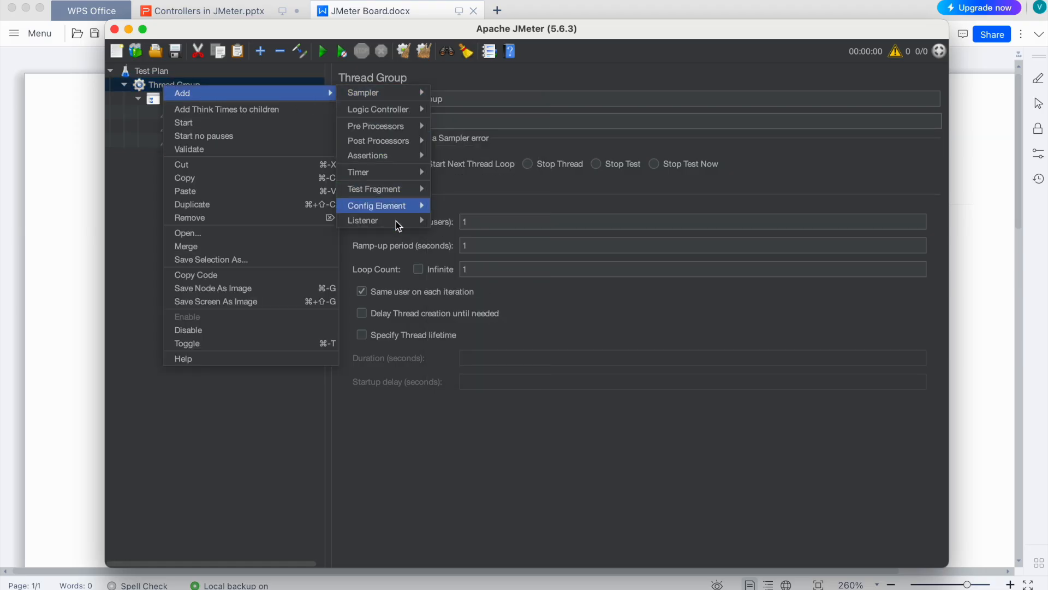
mouse_move(397, 220)
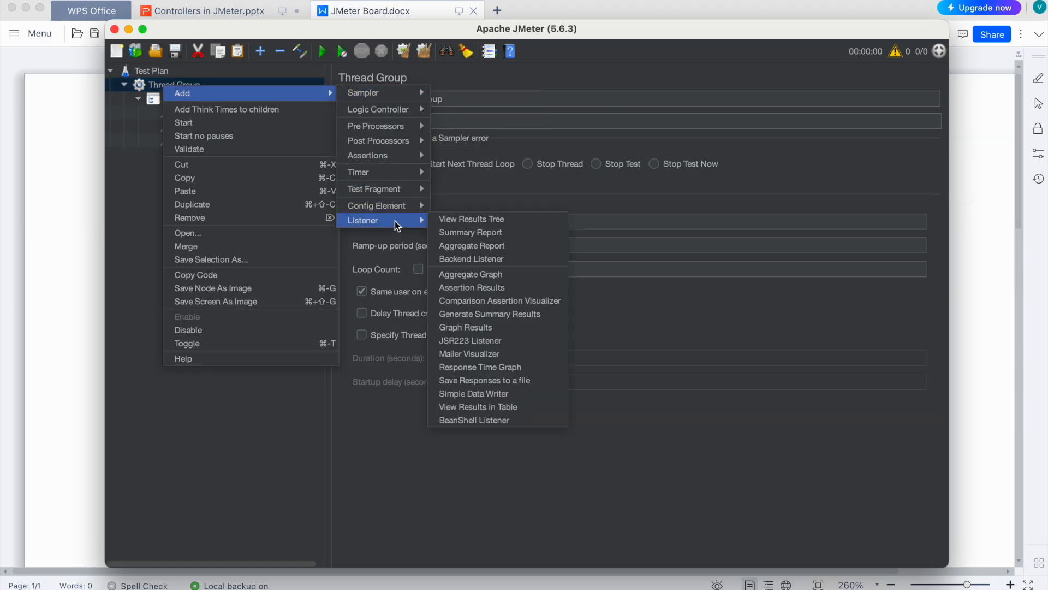
left_click(480, 245)
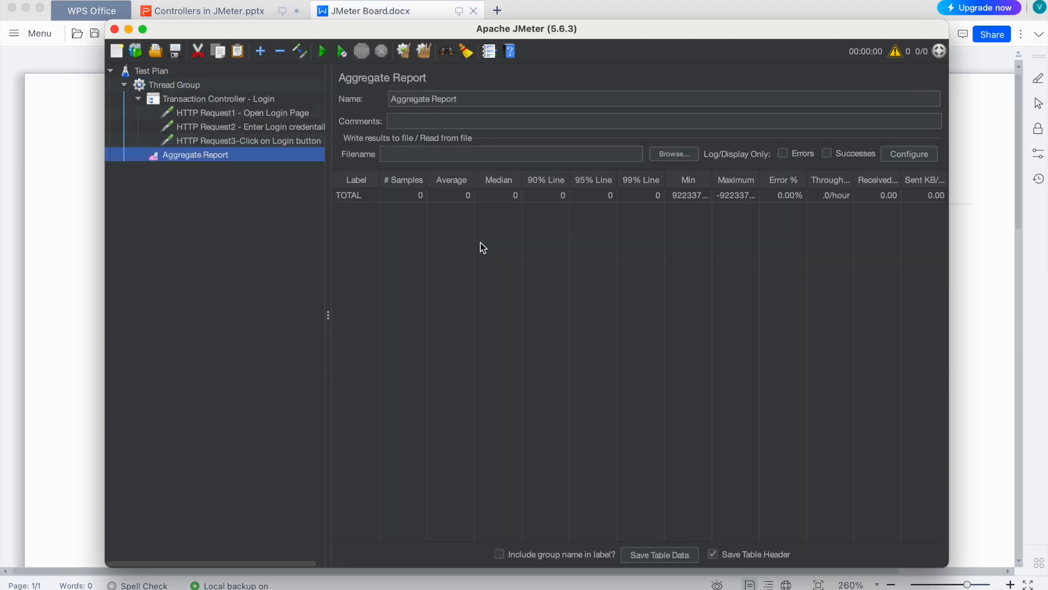
Add a Summary Report listener to the Thread Group
left_click(172, 83)
right_click(171, 83)
mouse_move(214, 97)
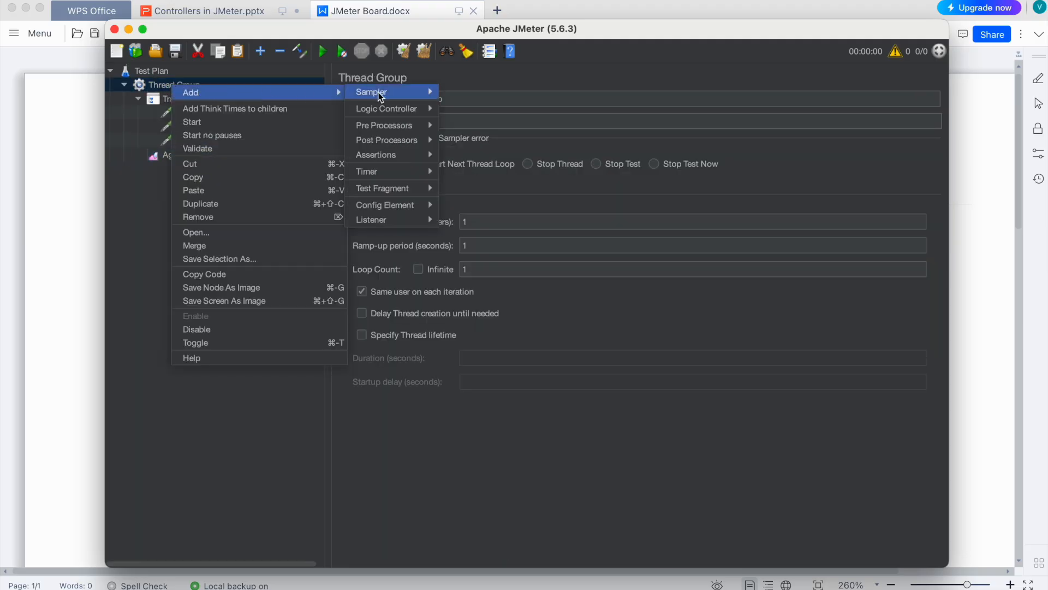
mouse_move(420, 221)
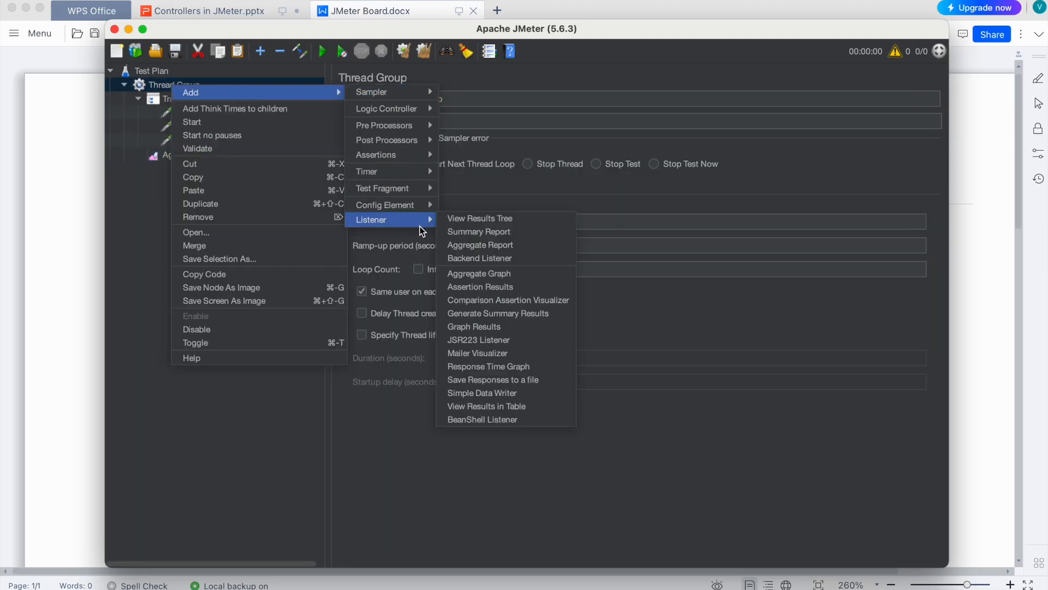
left_click(487, 230)
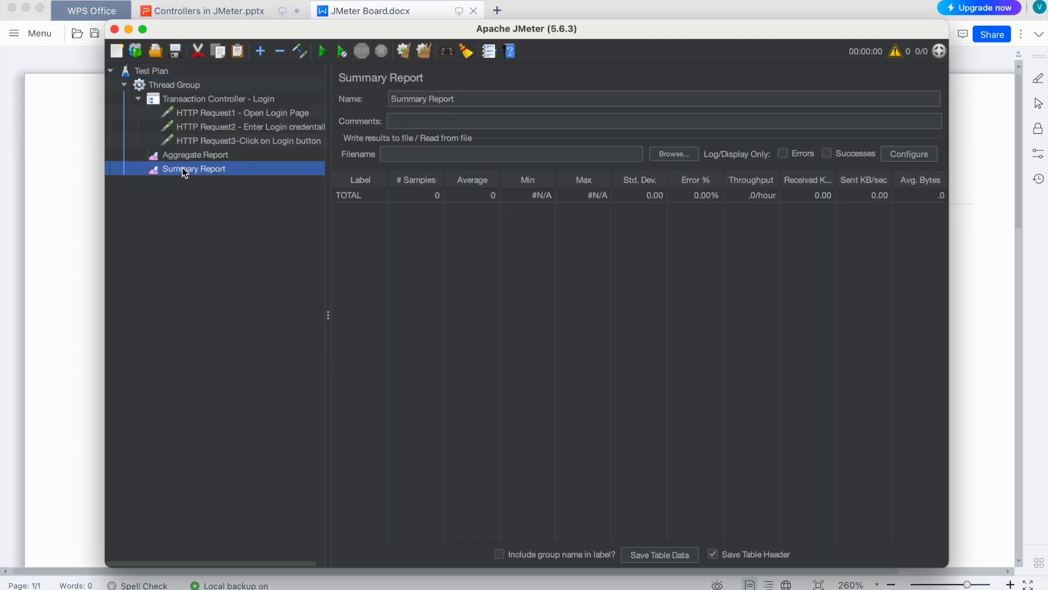
left_click(229, 112)
left_click(534, 187)
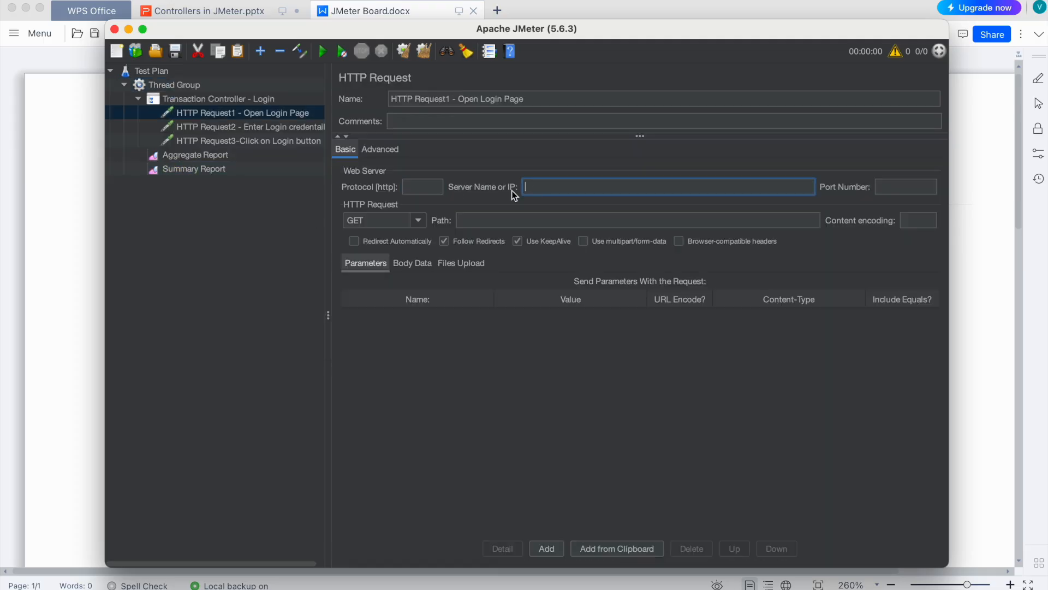
left_click(429, 188)
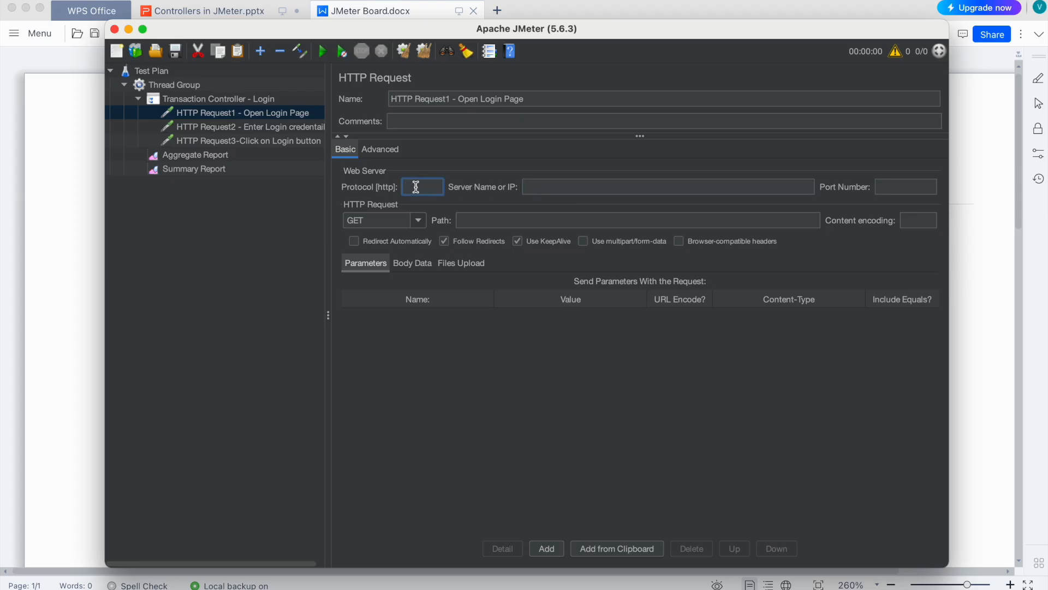
type("https")
key("Tab")
type("www.blazedem")
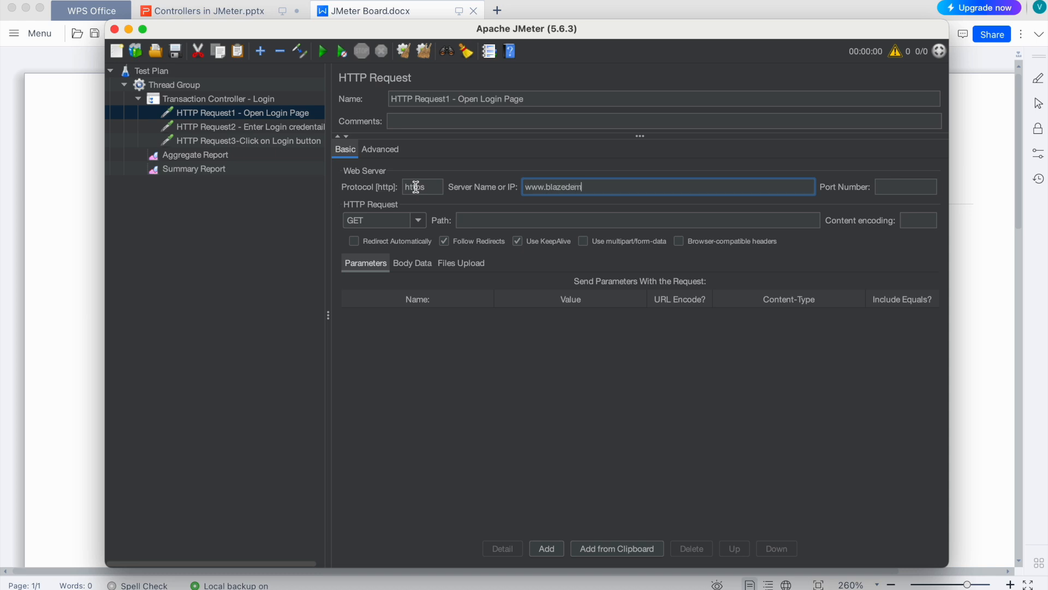
type("o.com")
left_click_drag(627, 186, 502, 176)
key("ctrl+c")
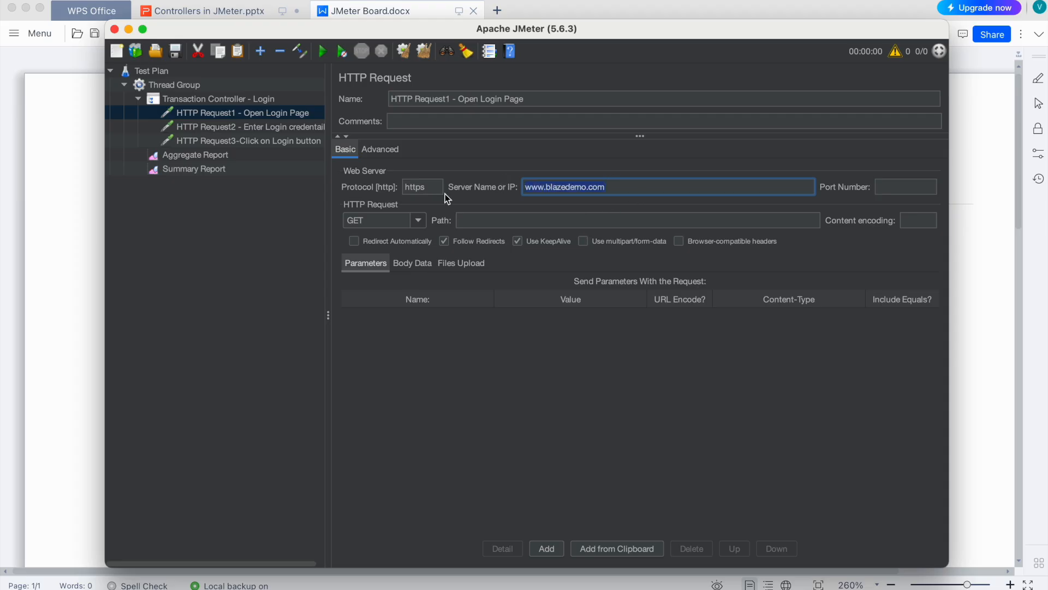
left_click(286, 131)
left_click(558, 187)
key("ctrl+v")
left_click(413, 185)
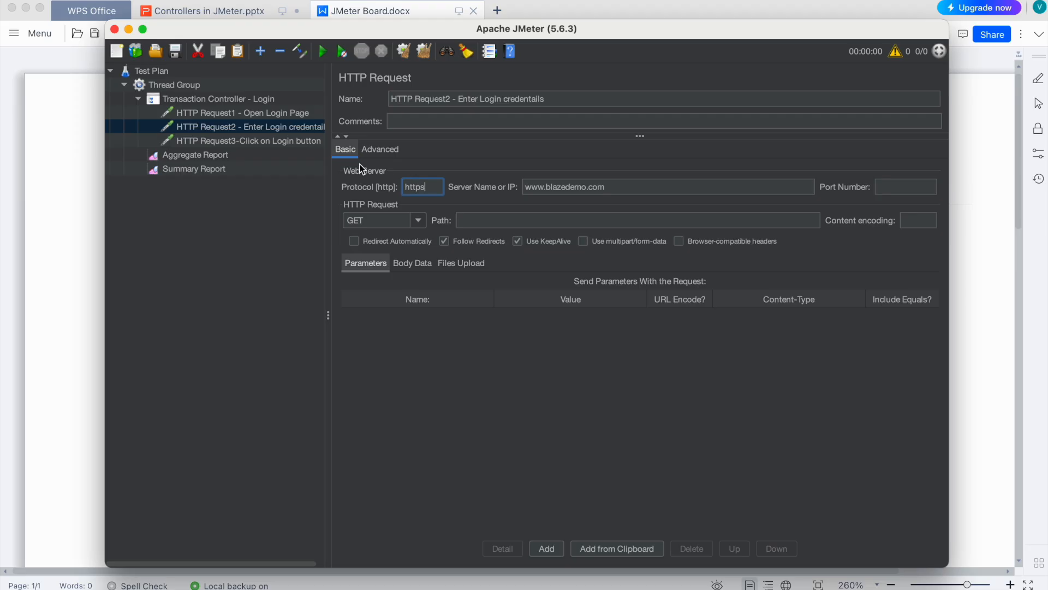
left_click(270, 143)
left_click(531, 189)
key("ctrl+v")
left_click(418, 187)
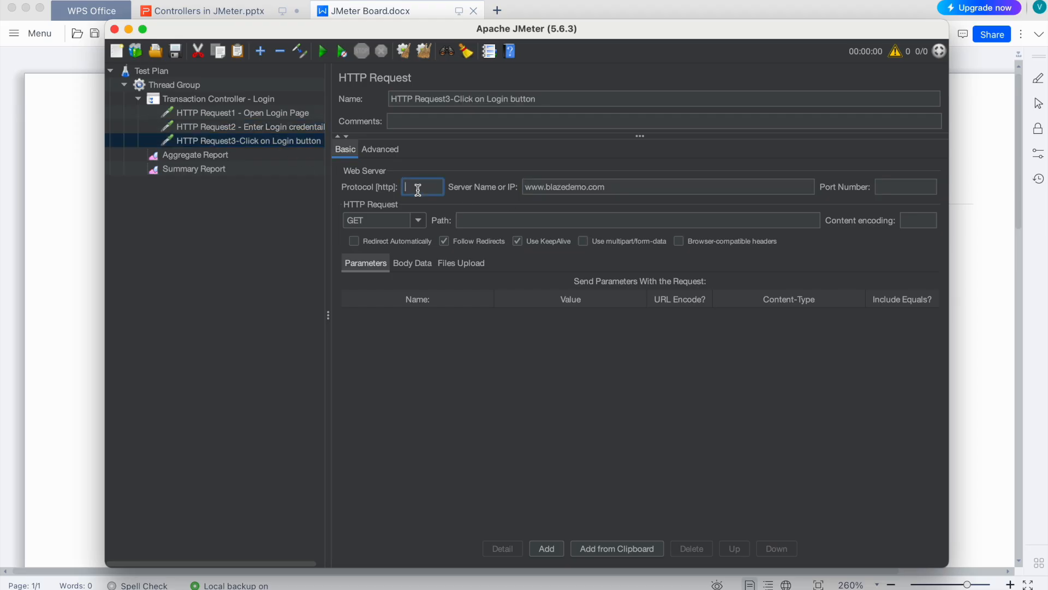
type("https")
left_click(203, 196)
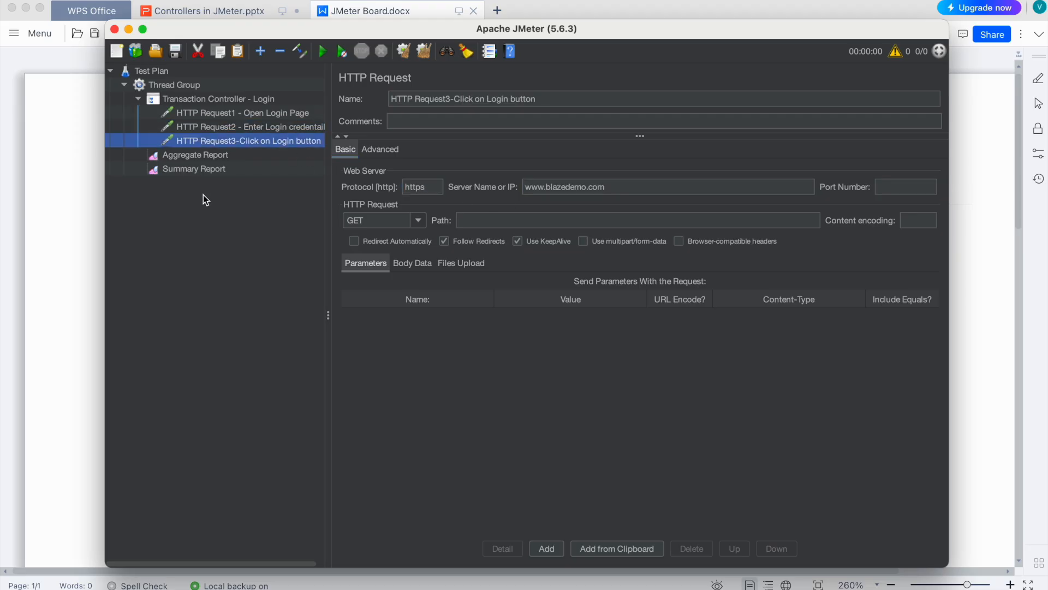
Rename the Test Plan to "Test Plan- Transaction Controller"
left_click(180, 72)
left_click(473, 99)
type("- TRansaction Cont")
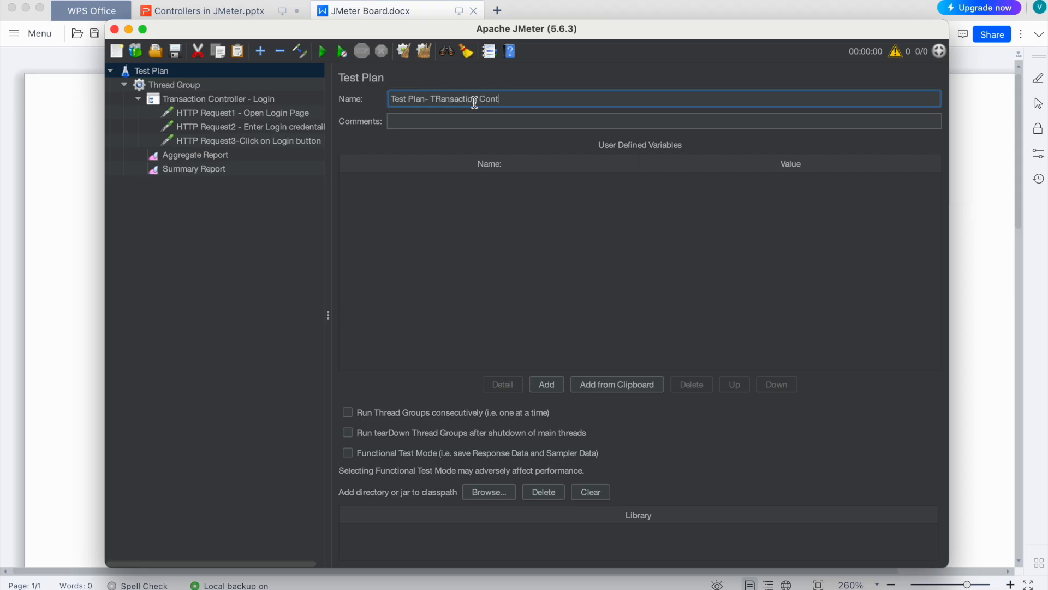
type("roller")
Save the test plan as "Test Plan- Transaction Controller.jmx" in the Test Scripts-Data-Result folder
key("super+s")
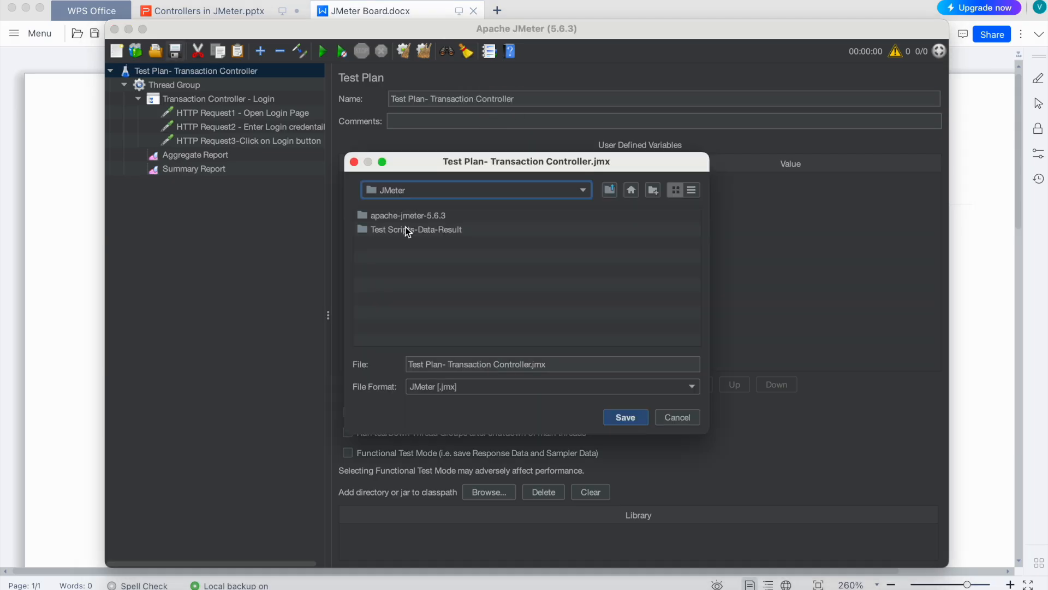
double_click(407, 230)
left_click(612, 418)
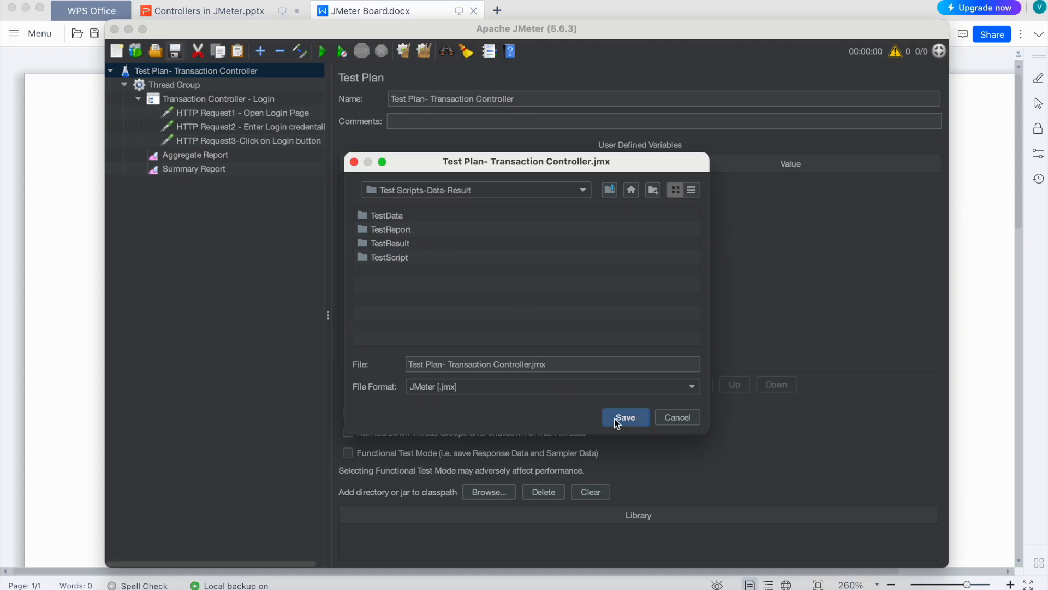
Run the test plan with the Summary Report open and widen the report's Label column
left_click(191, 171)
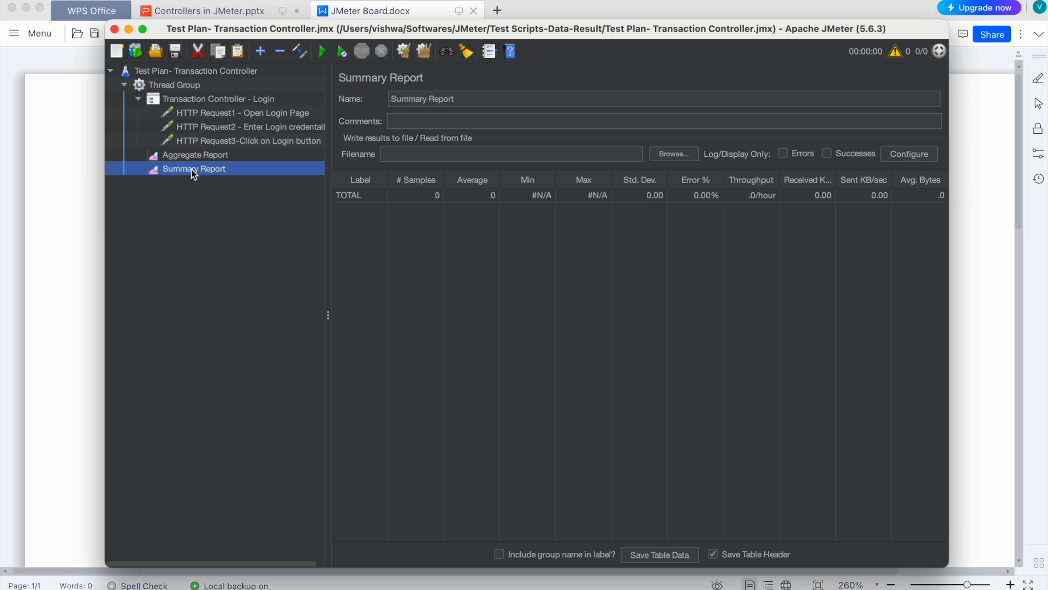
left_click(321, 52)
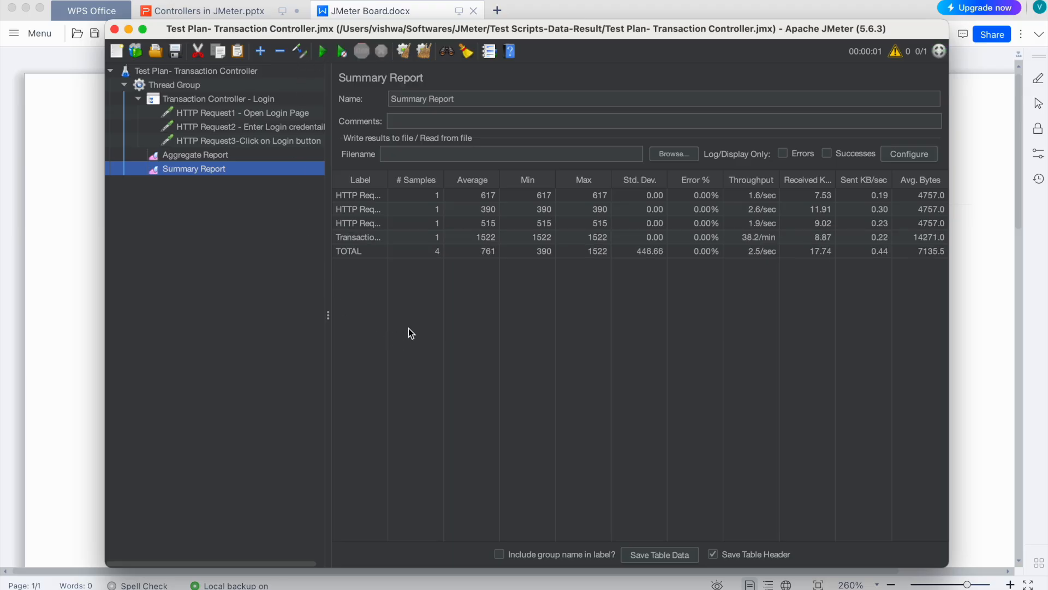
left_click_drag(388, 179, 434, 179)
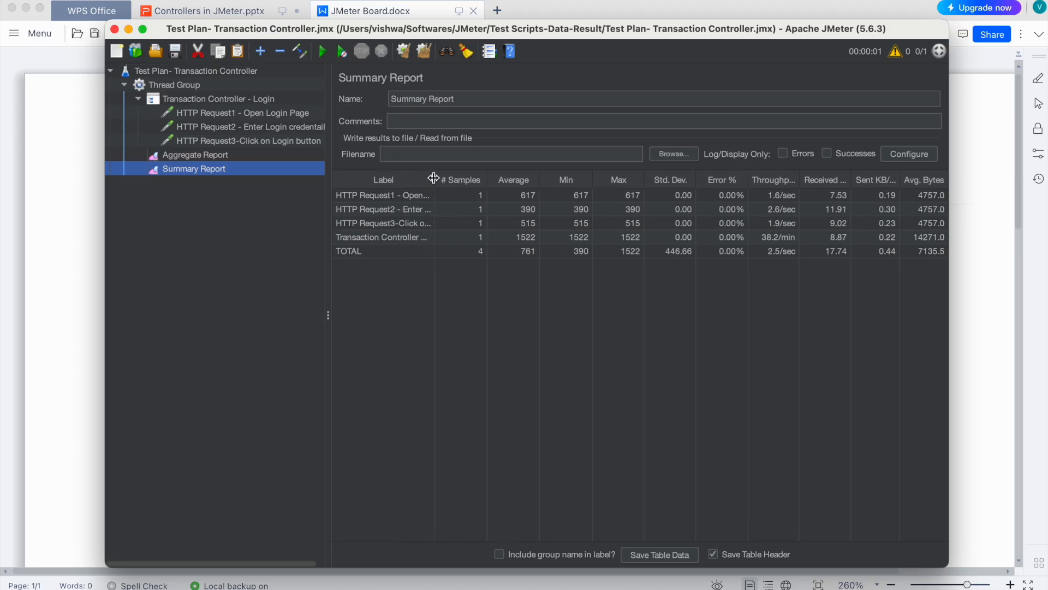
Compare the three HTTP request rows with the Transaction Controller - Login row in the Summary Report, widening the Label column to read the full controller name
left_click(352, 197)
left_click(354, 210)
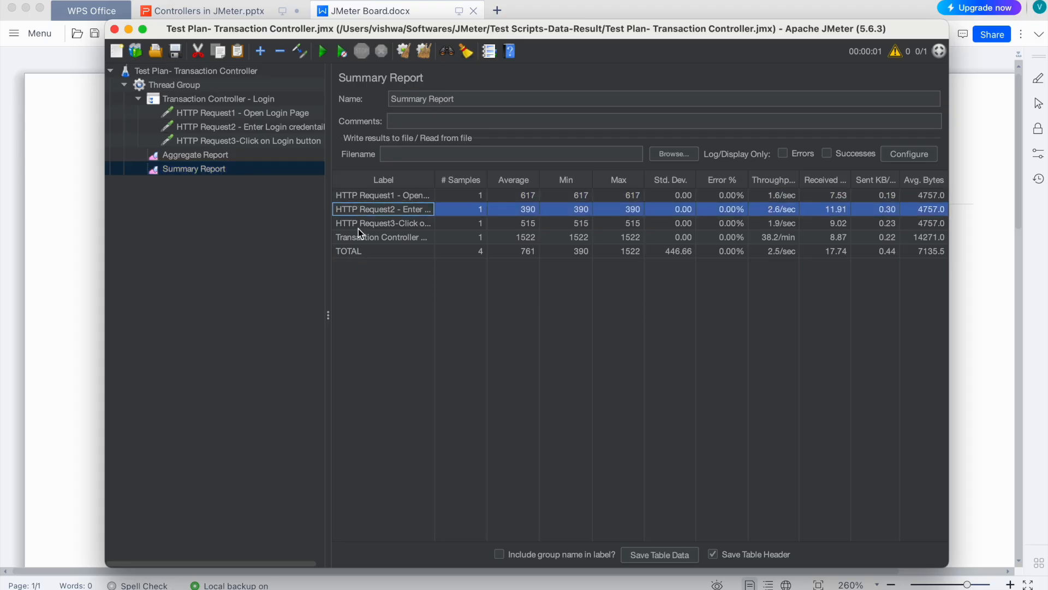
left_click(355, 224)
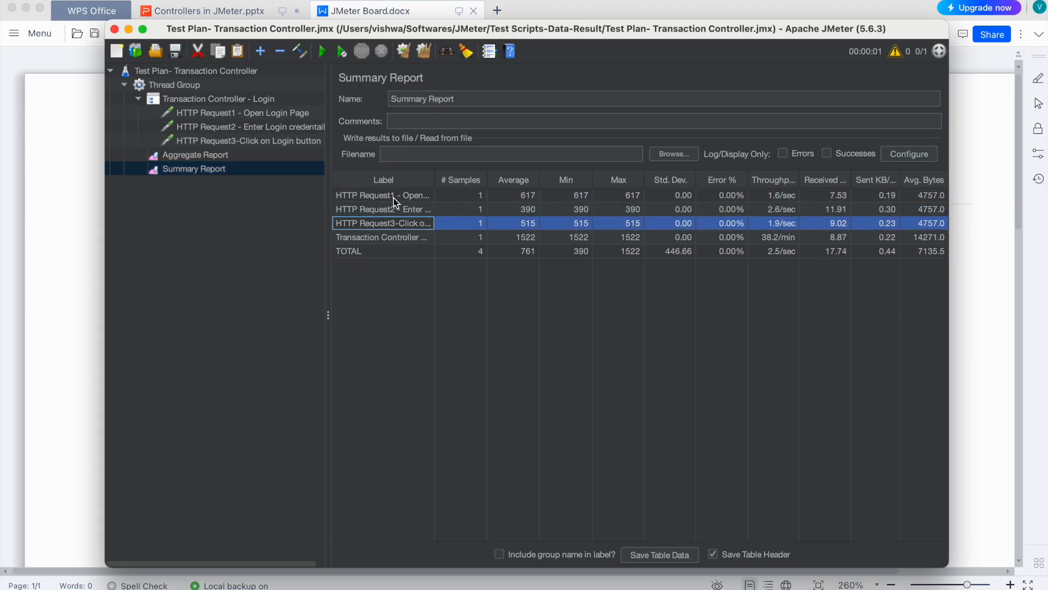
left_click(389, 209)
left_click(357, 240)
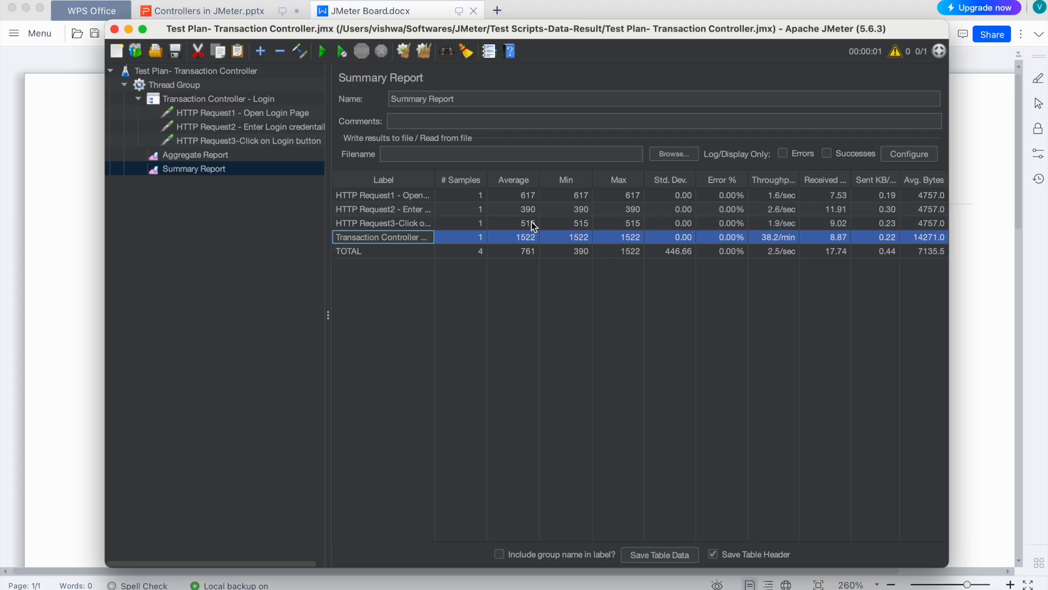
left_click_drag(435, 179, 459, 178)
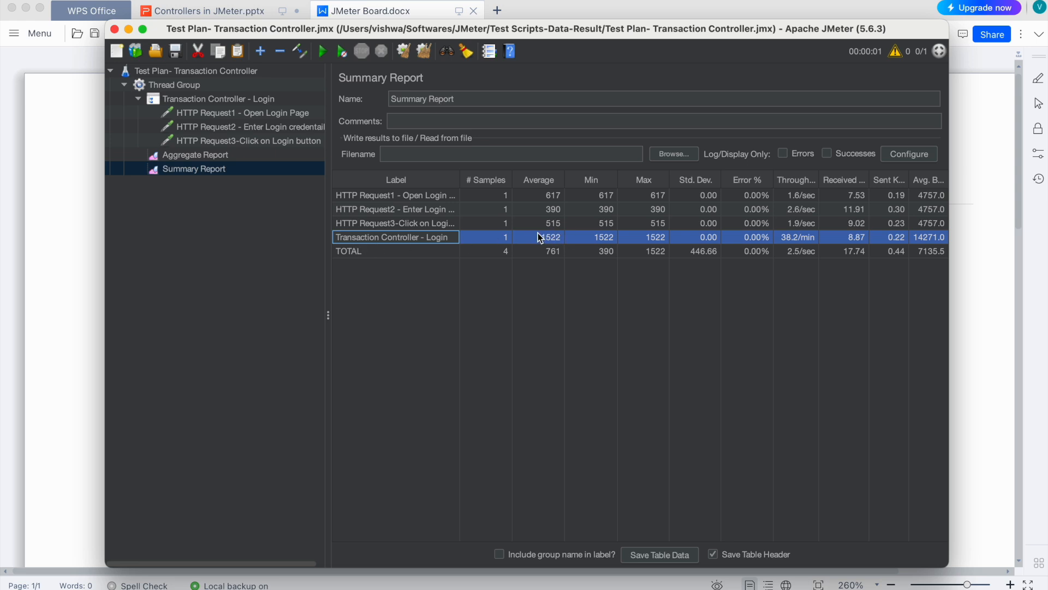
left_click(410, 199)
left_click(411, 210)
left_click(411, 221)
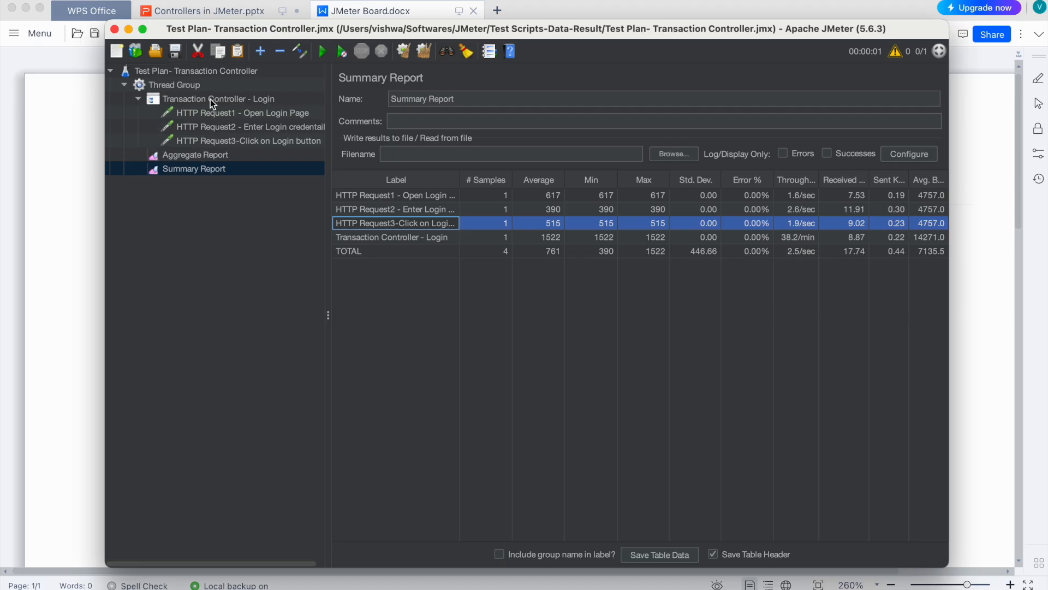
left_click(172, 100)
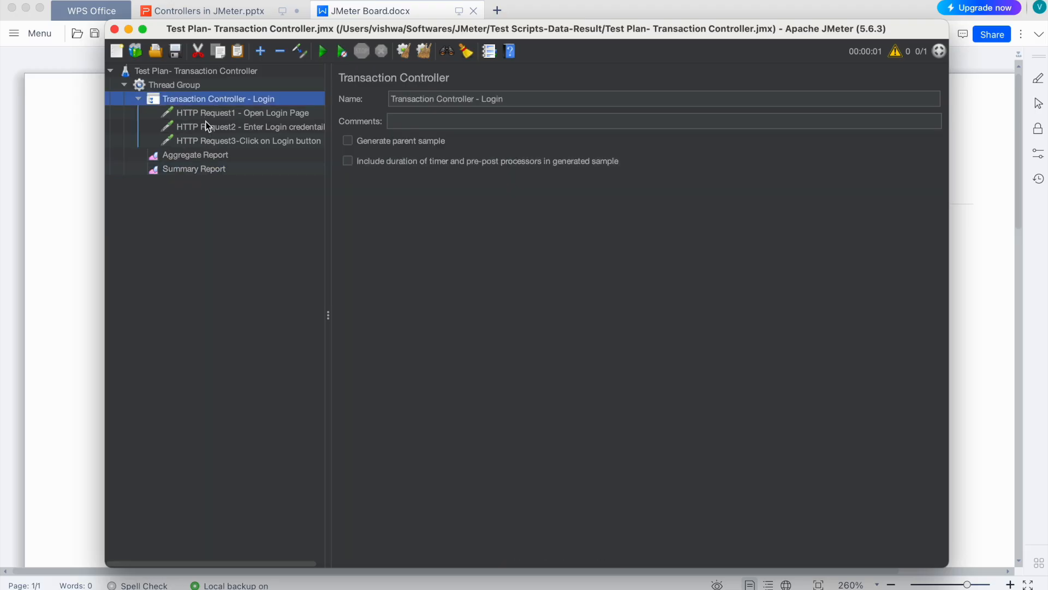
left_click(243, 174)
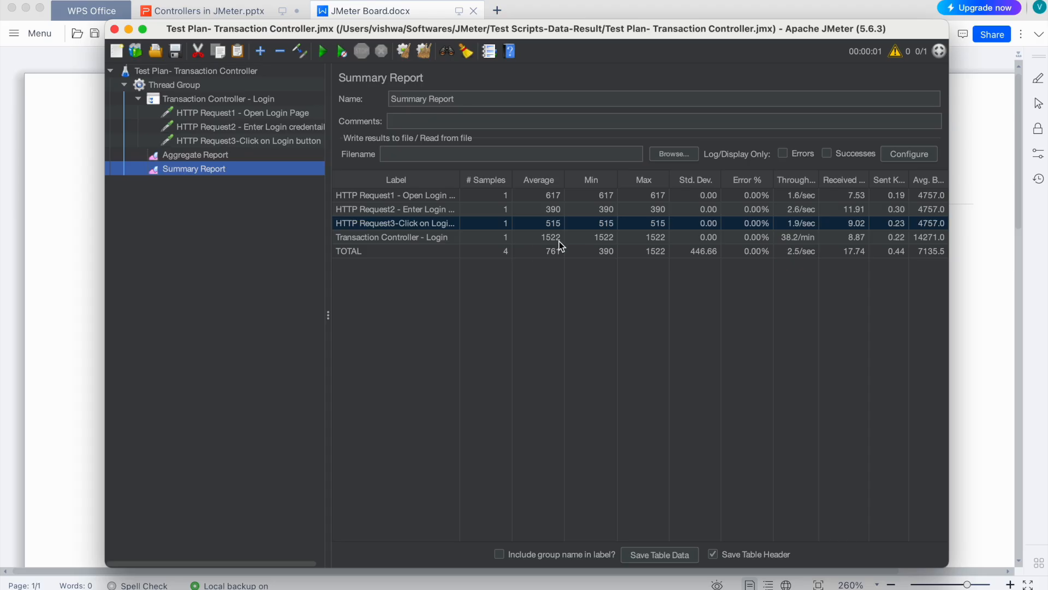
left_click(350, 237)
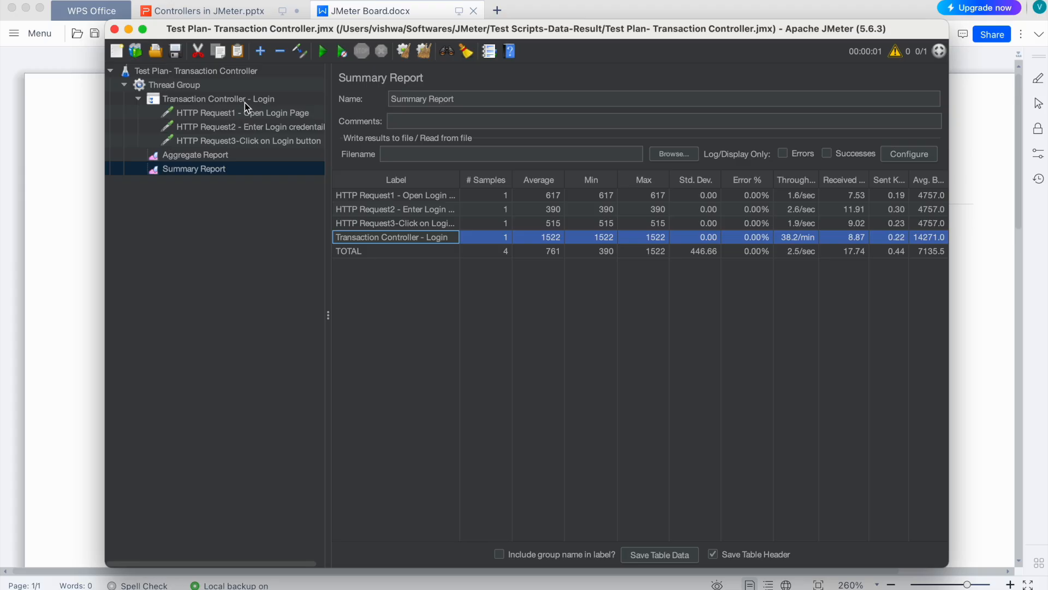
Review the three login HTTP requests and the Transaction Controller - Login element that groups them
left_click(229, 126)
left_click(230, 113)
left_click(229, 128)
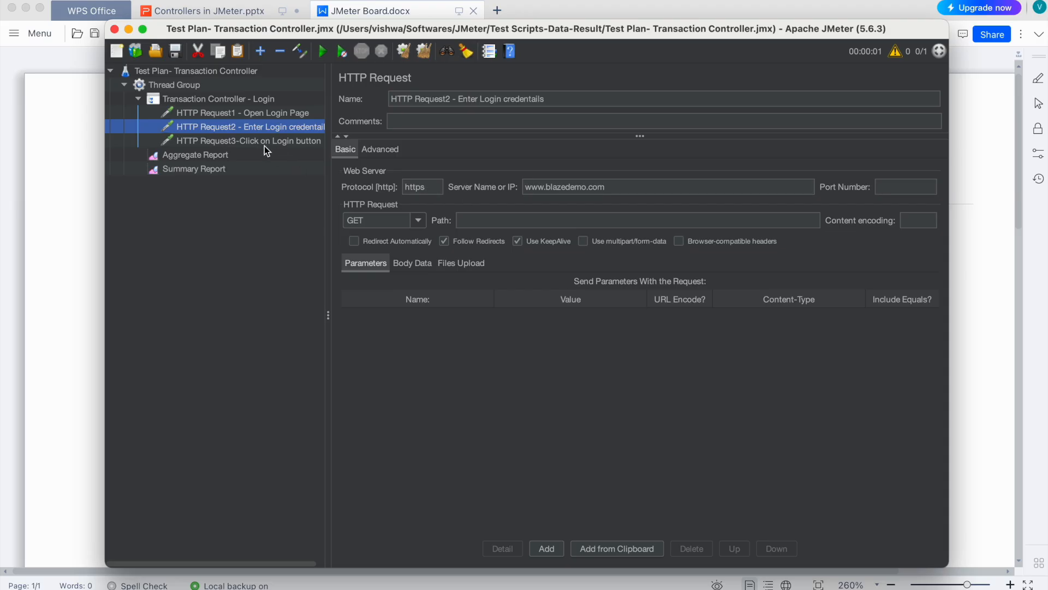
left_click(298, 143)
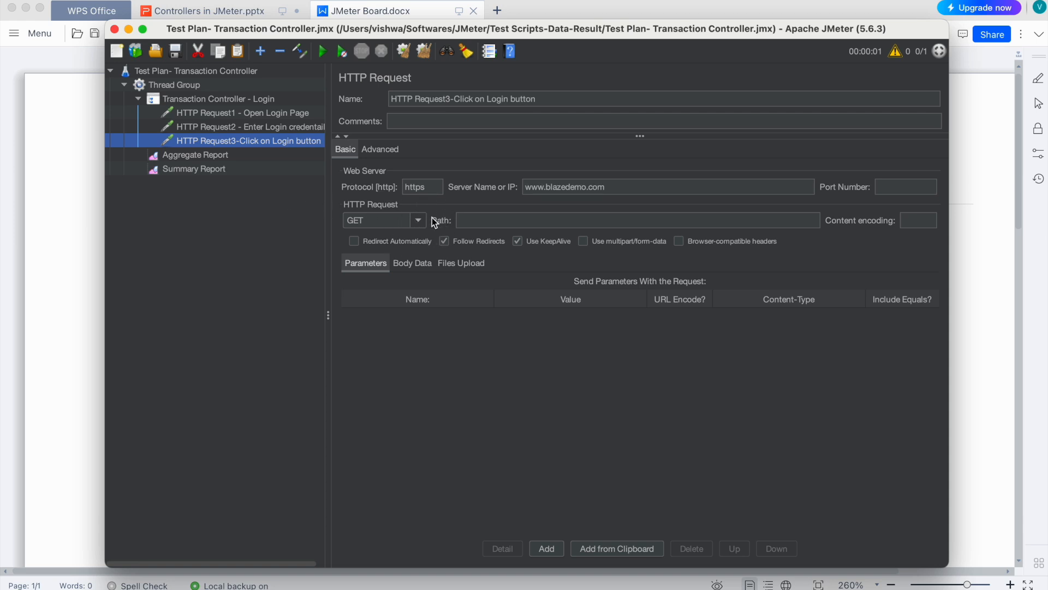
left_click(197, 113)
left_click(198, 127)
left_click(204, 140)
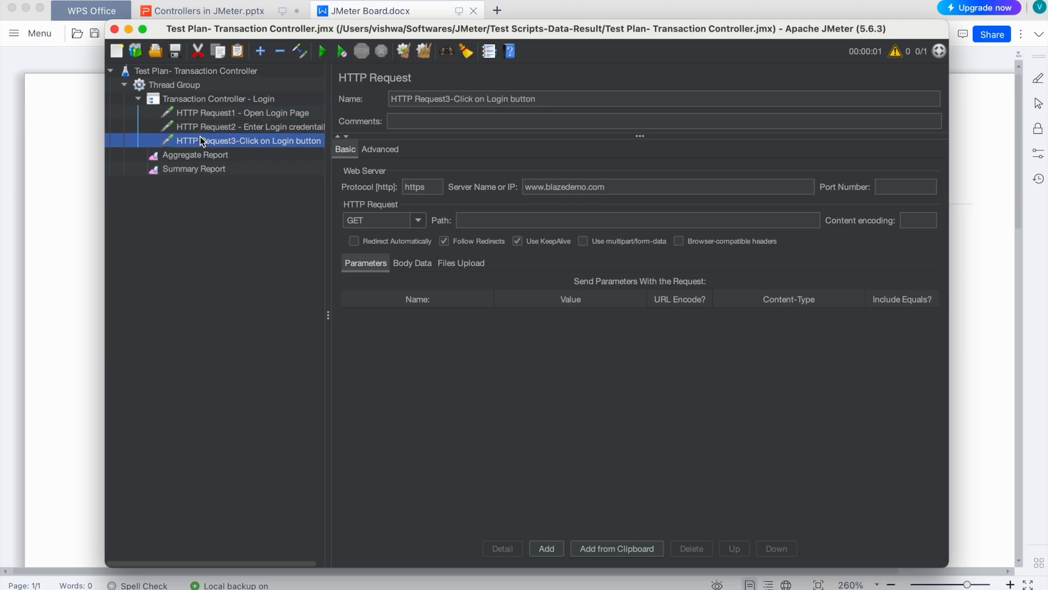
left_click(198, 100)
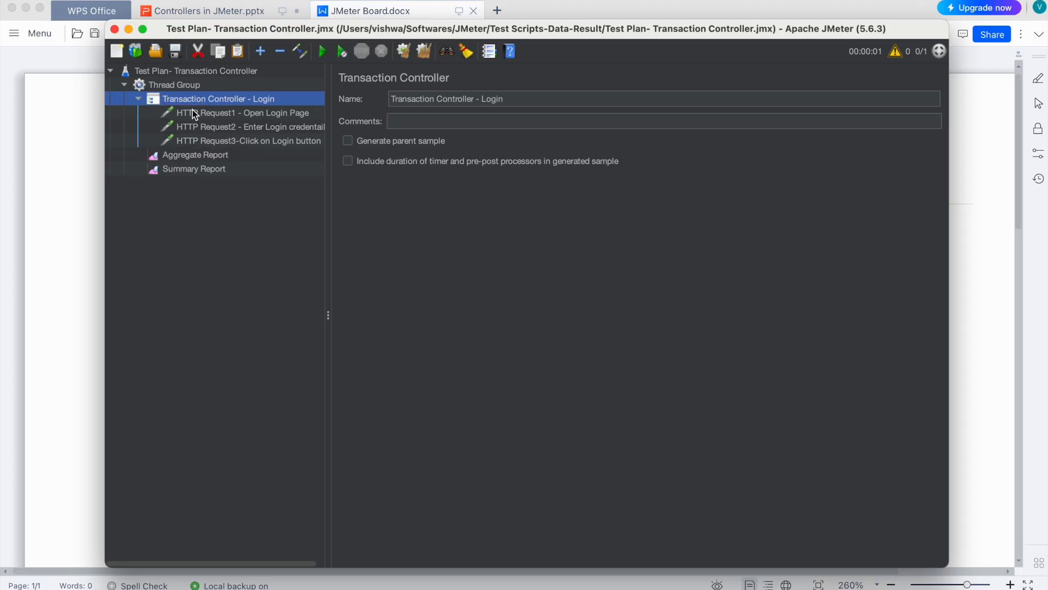
left_click(197, 141)
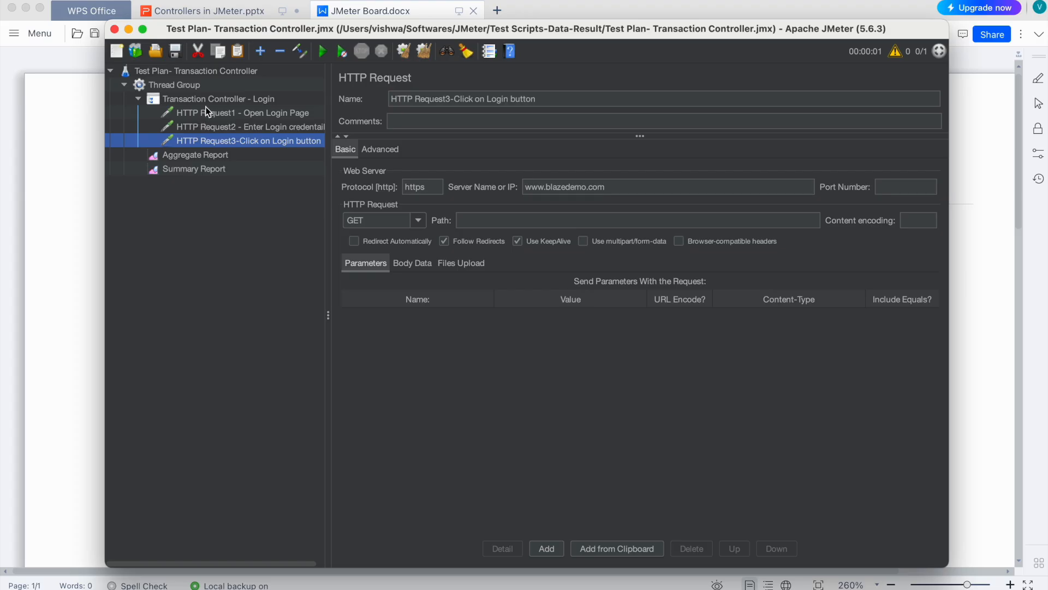
left_click(182, 100)
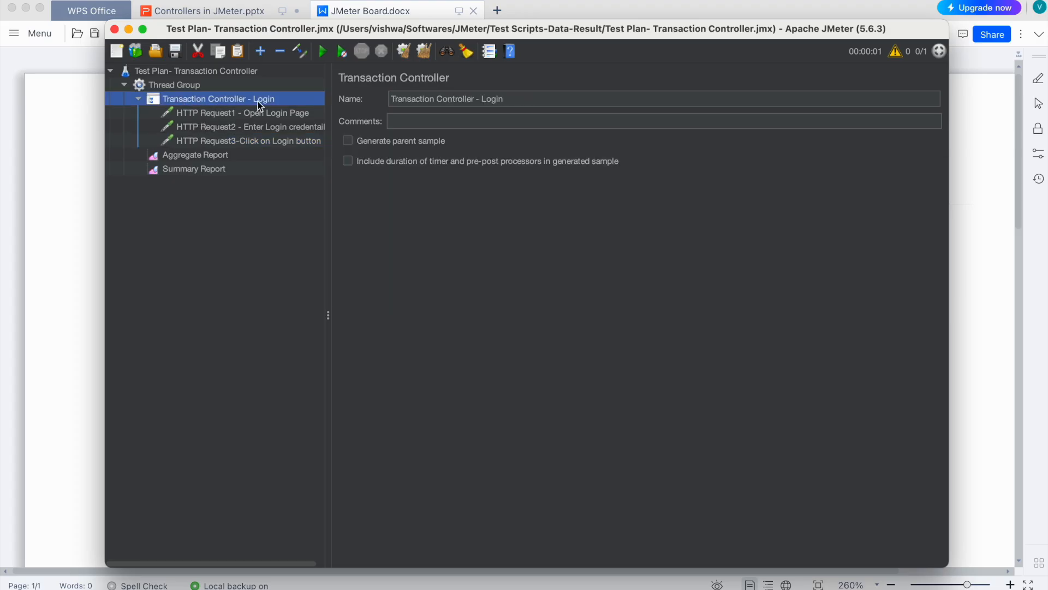
Examine the Transaction Controller row in the Aggregate Report with a wider Label column, and return to the Summary Report
left_click(208, 156)
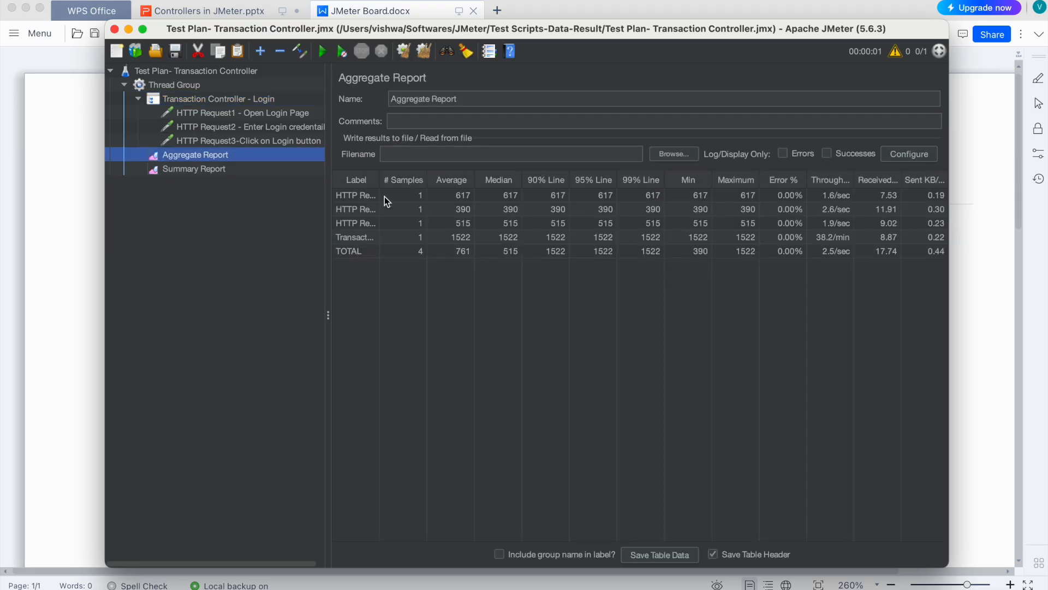
left_click_drag(378, 176, 401, 182)
left_click(370, 238)
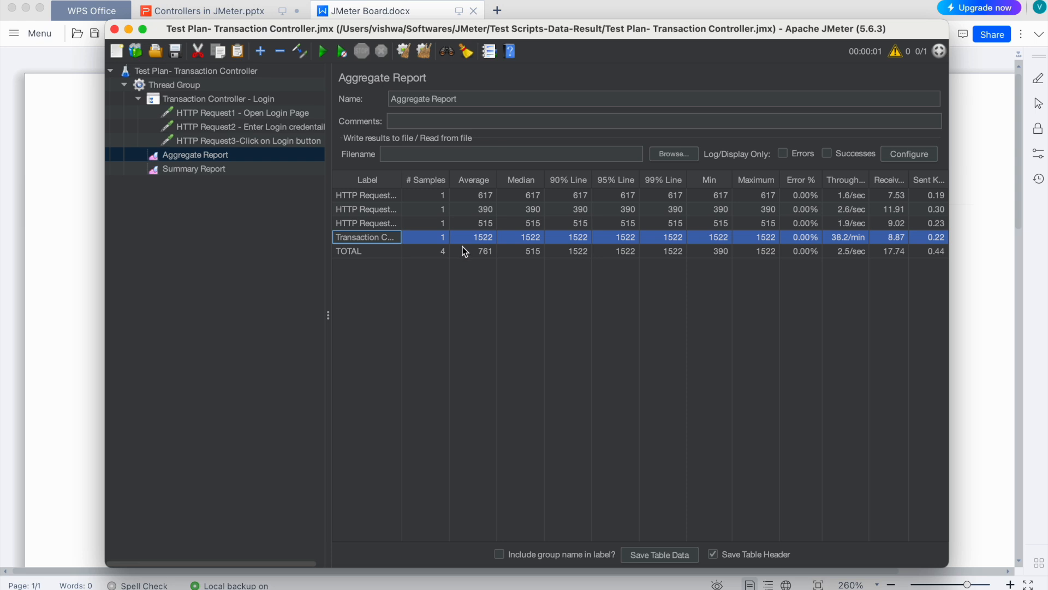
left_click(203, 169)
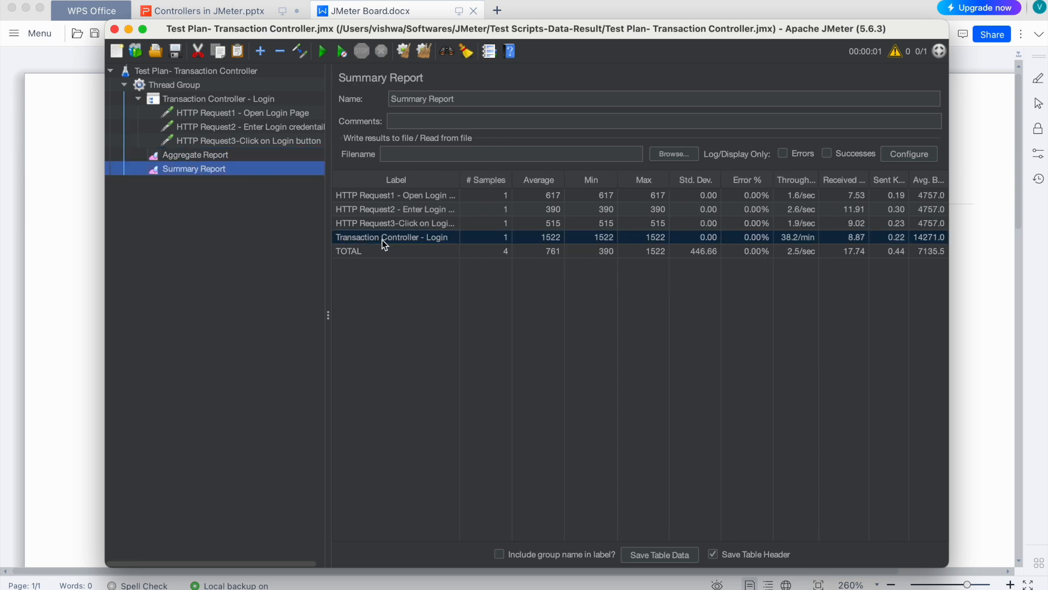